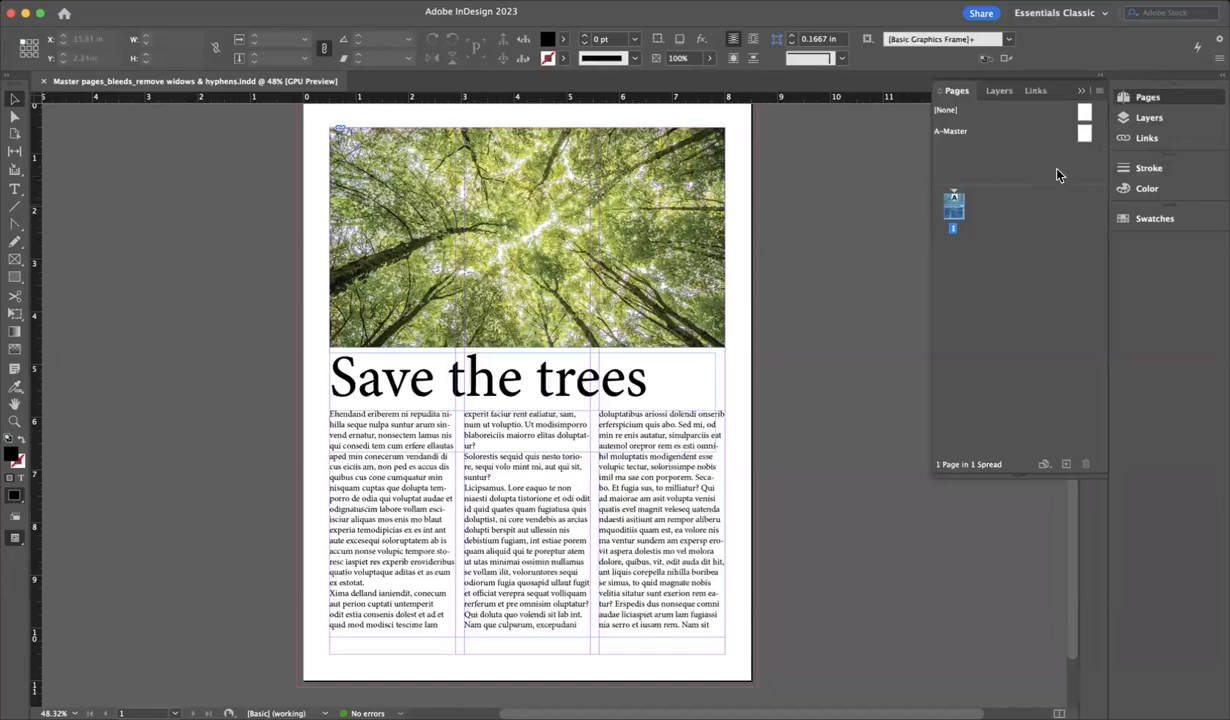
Compare the A-Master parent page with the content of page 1 by viewing each in turn
drag(1083, 113, 957, 213)
double_click(1083, 140)
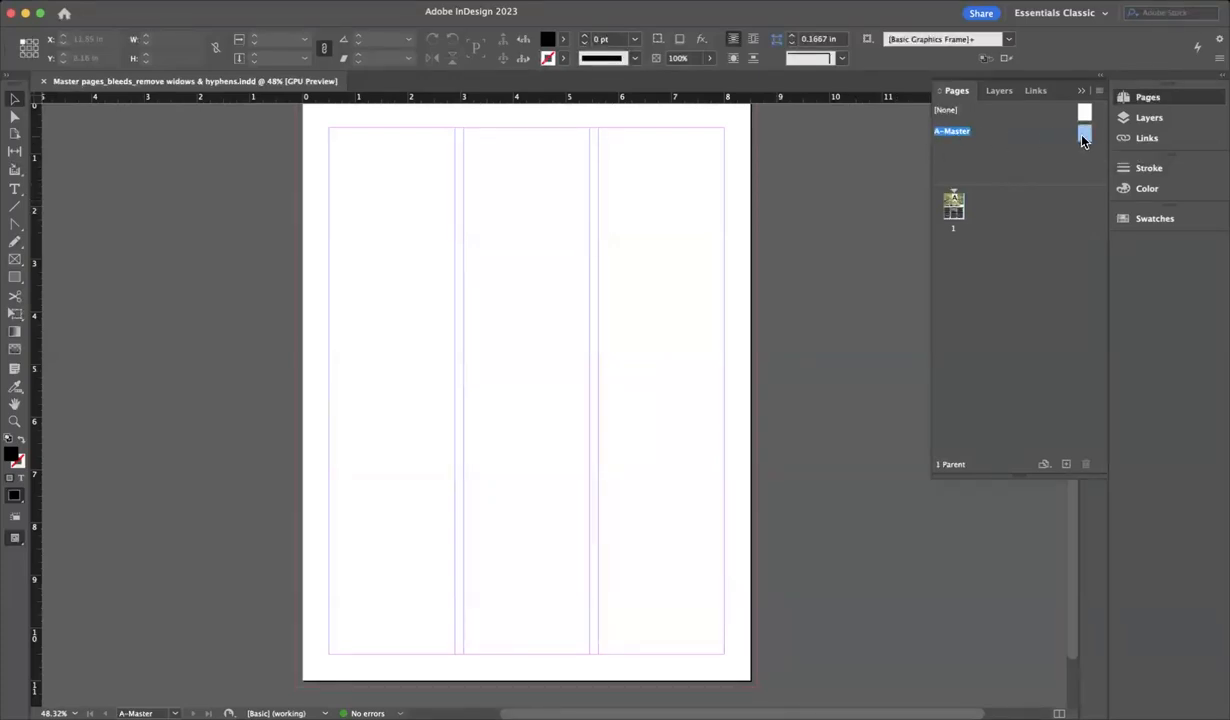
double_click(955, 207)
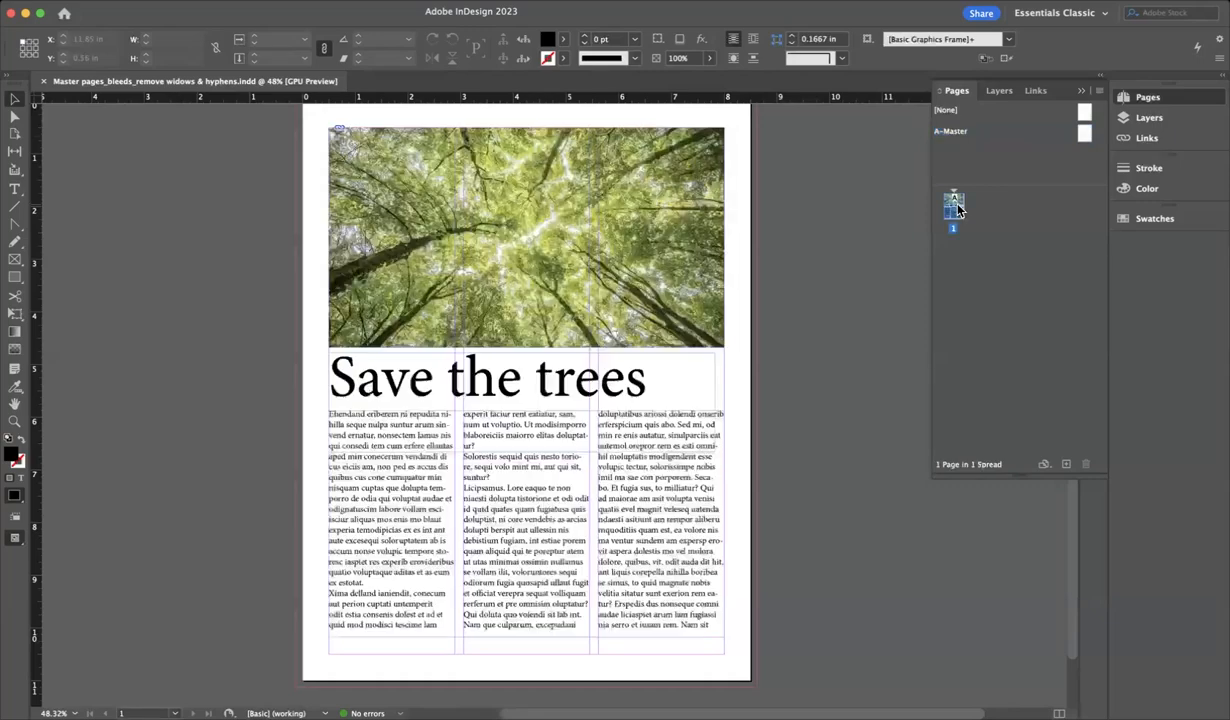
click(548, 465)
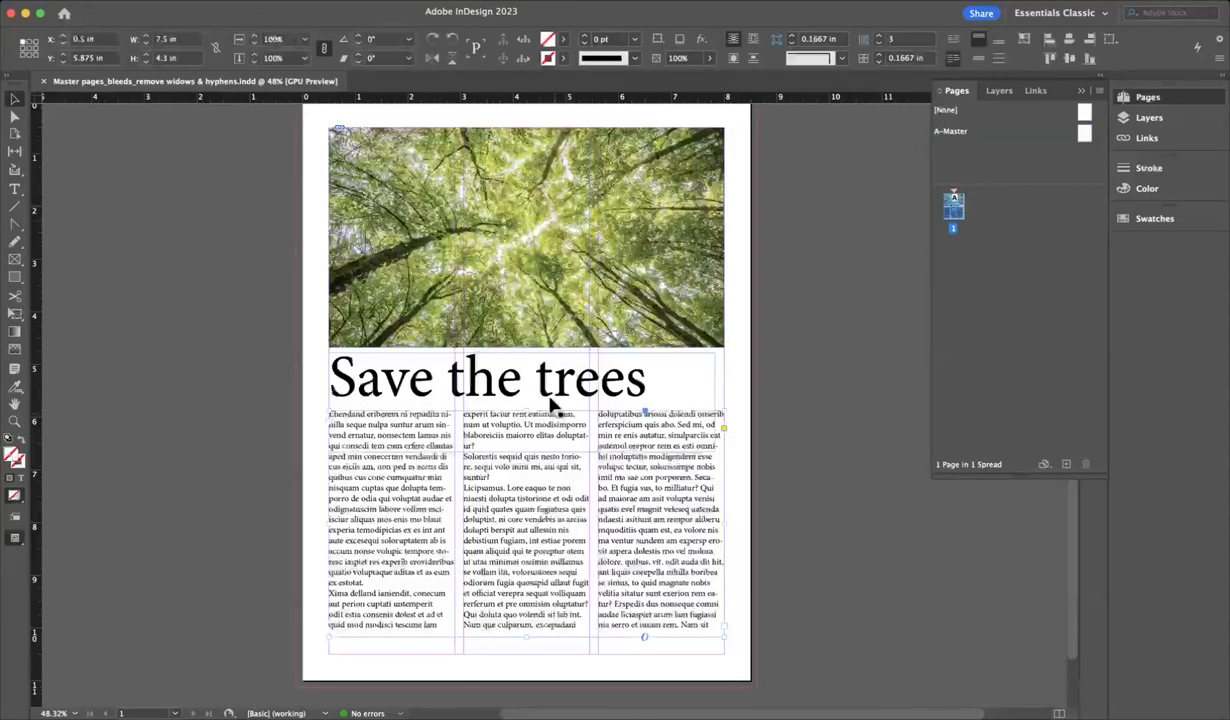
click(1084, 132)
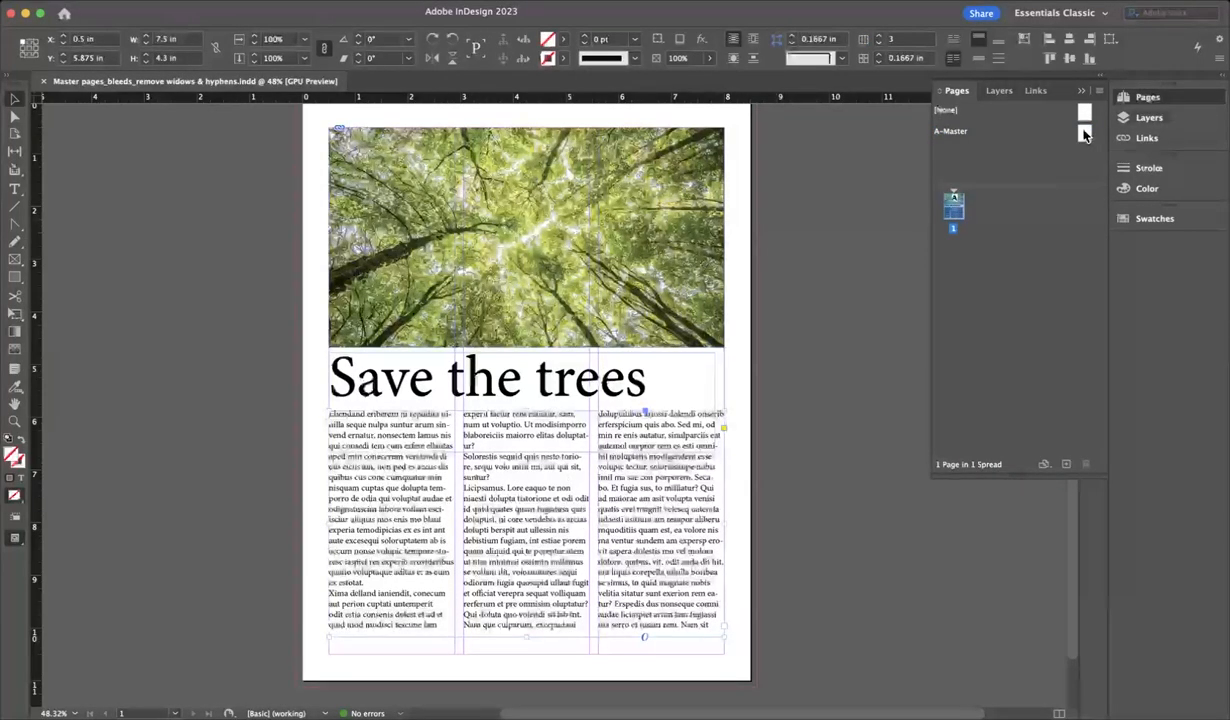
double_click(1085, 134)
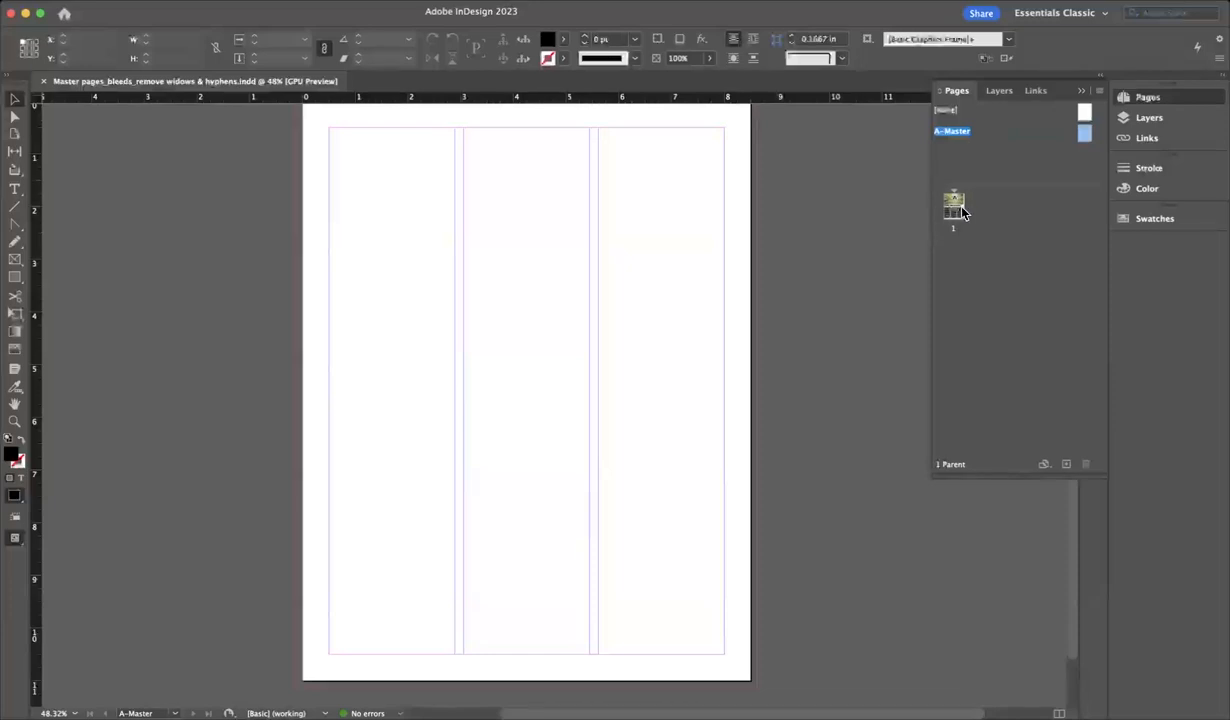
double_click(958, 208)
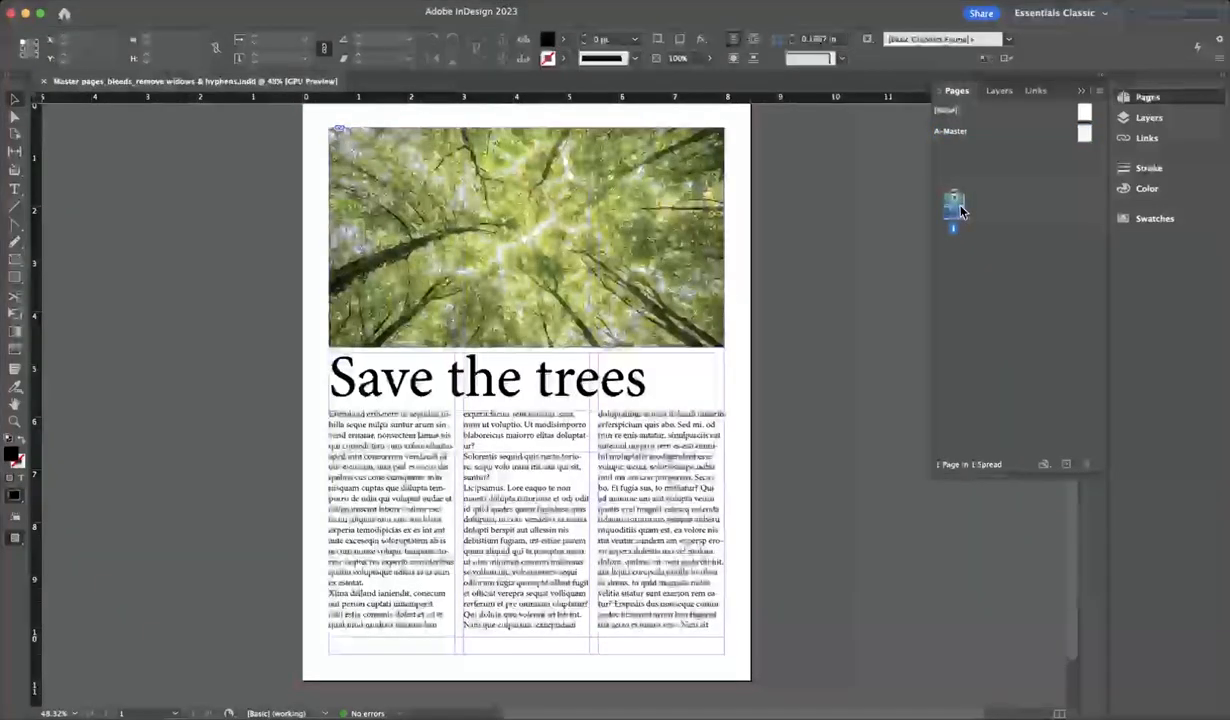
On A-Master, draw a text frame about 0.55 in wide and 0.63 in high from the bottom margin to the bleed line
double_click(1085, 134)
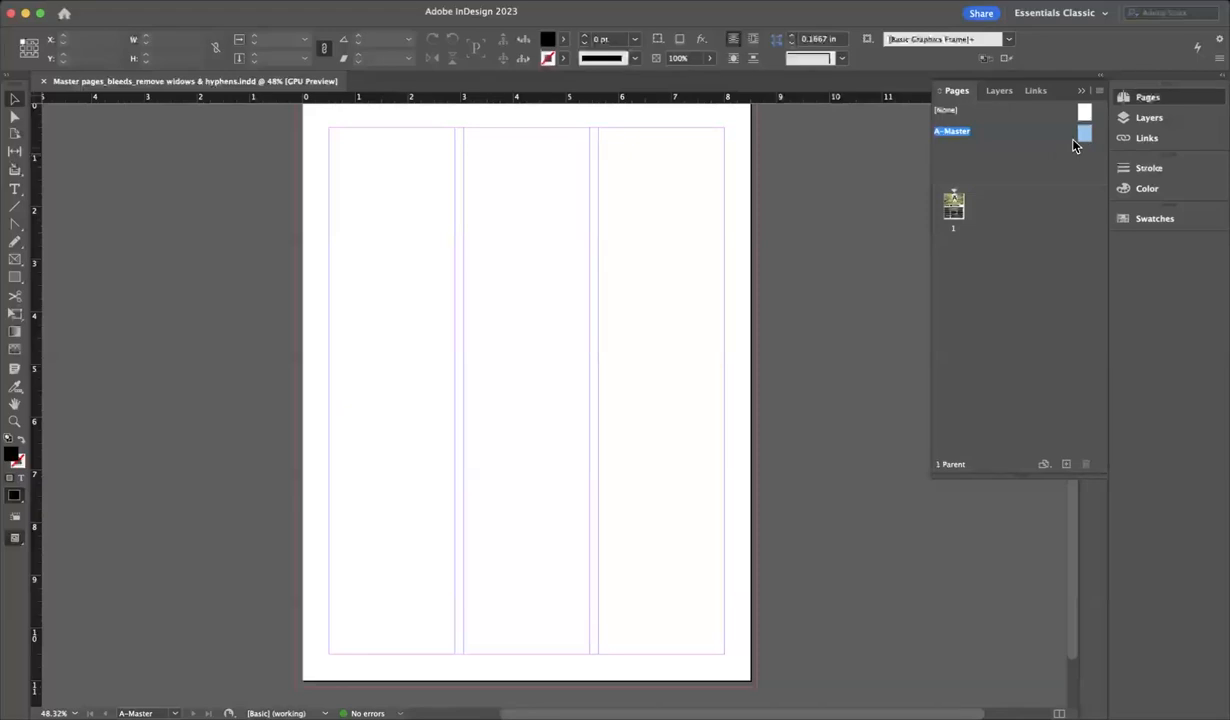
key(super+equal)
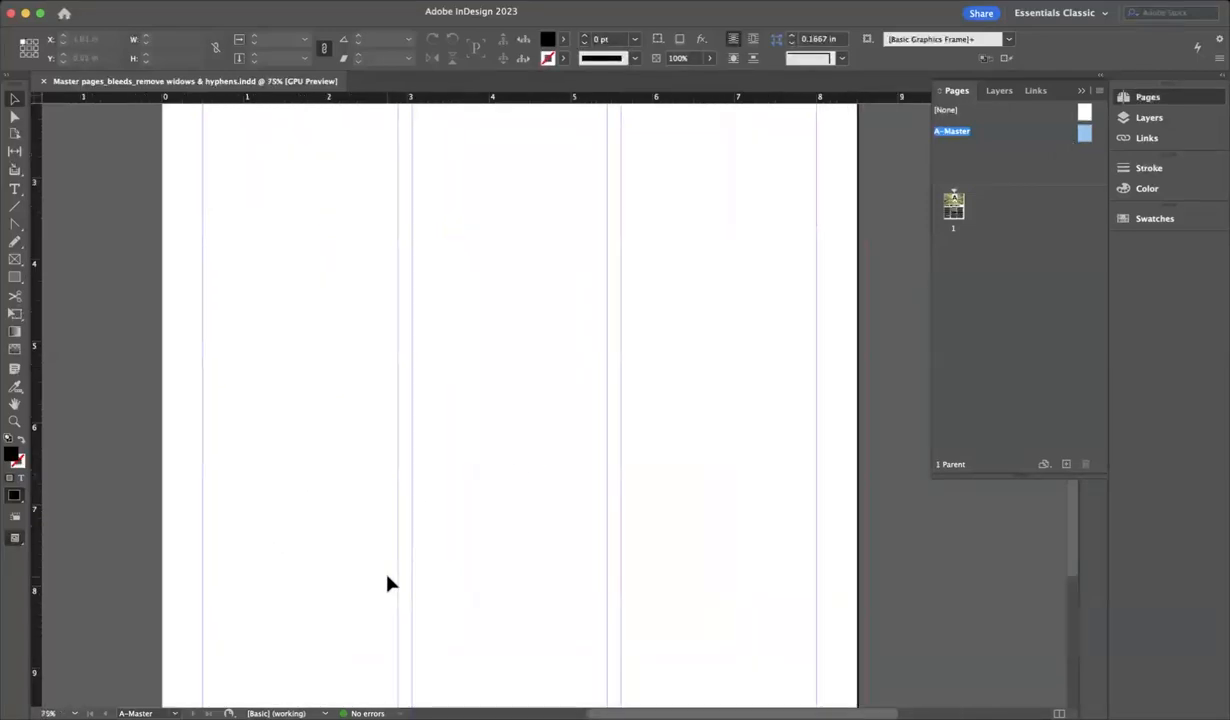
key(super+equal)
key(super+equal)
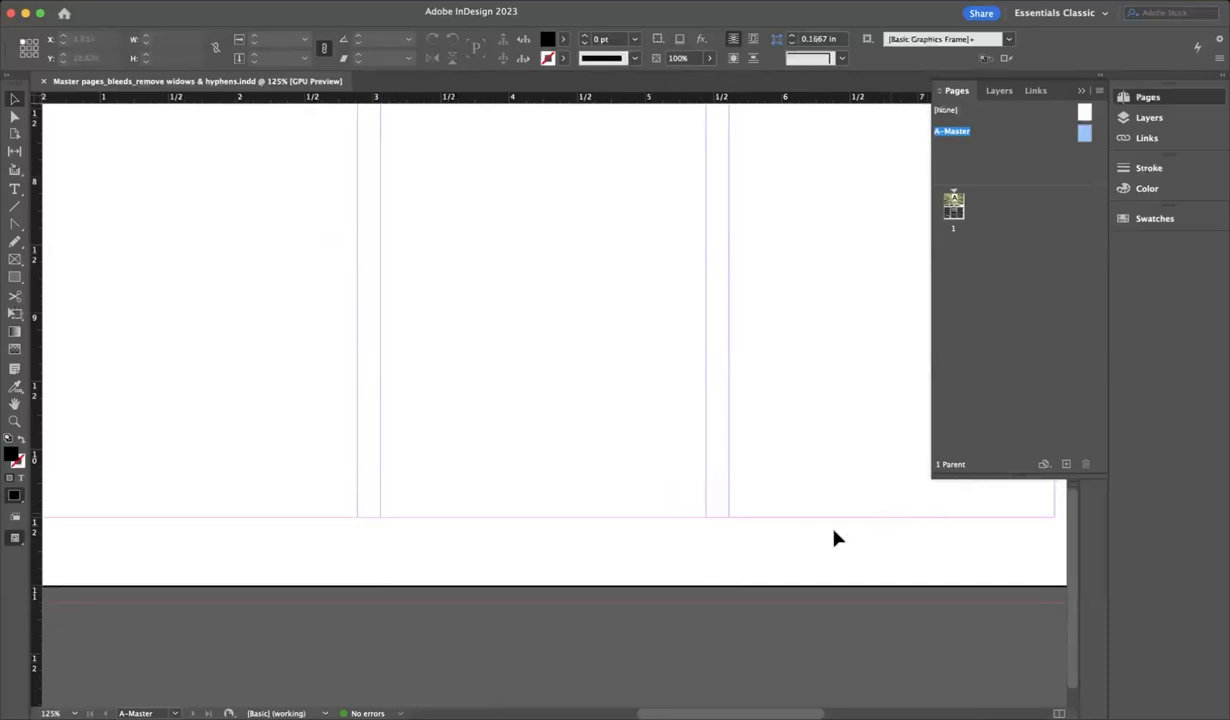
scroll(533, 491, left, 3)
scroll(533, 491, down, 1)
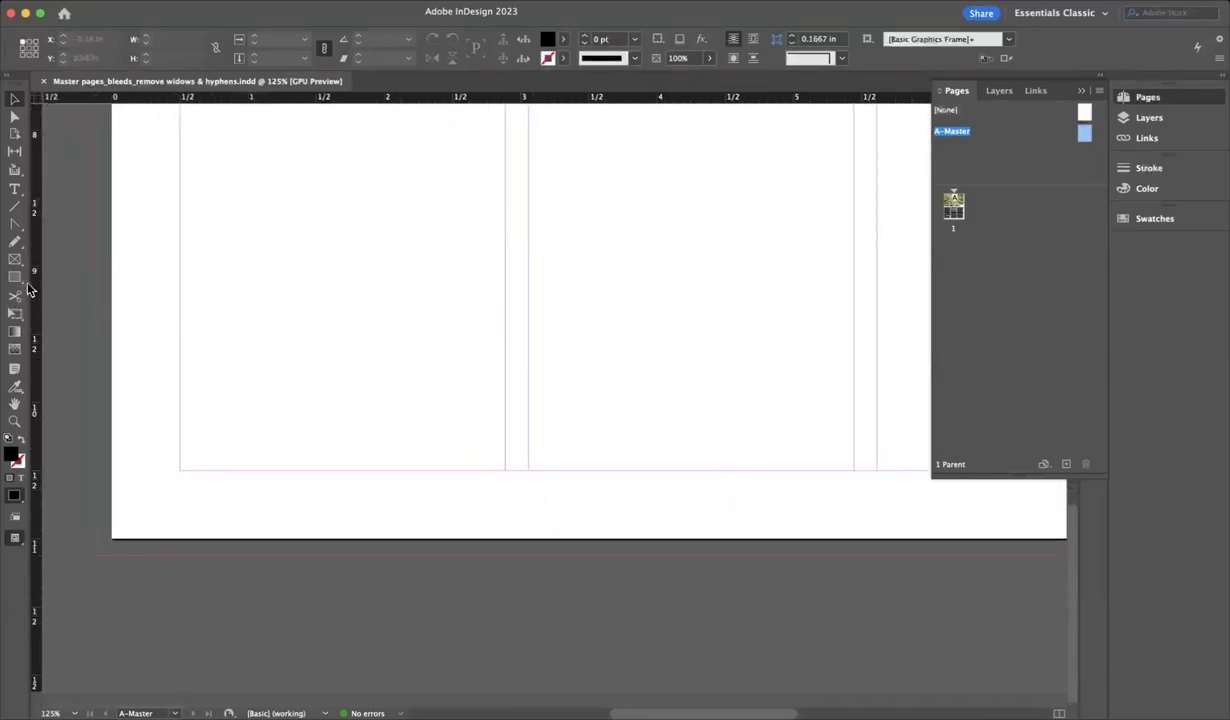
click(17, 190)
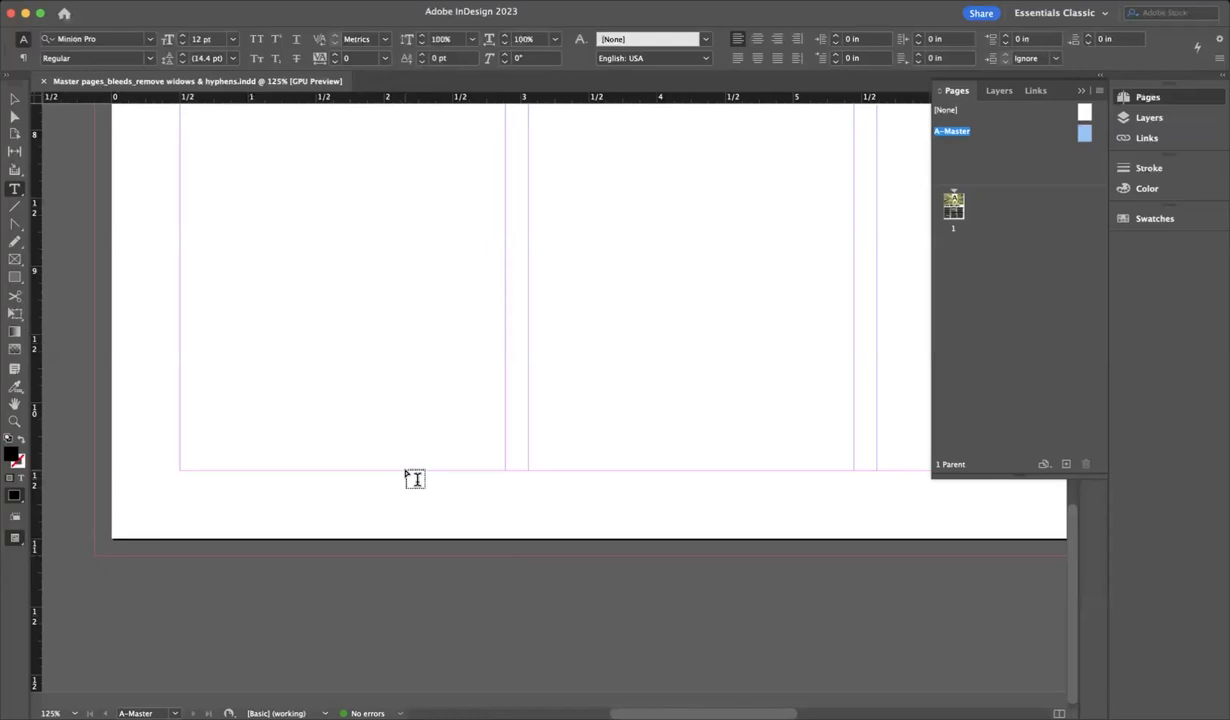
drag(456, 469, 530, 560)
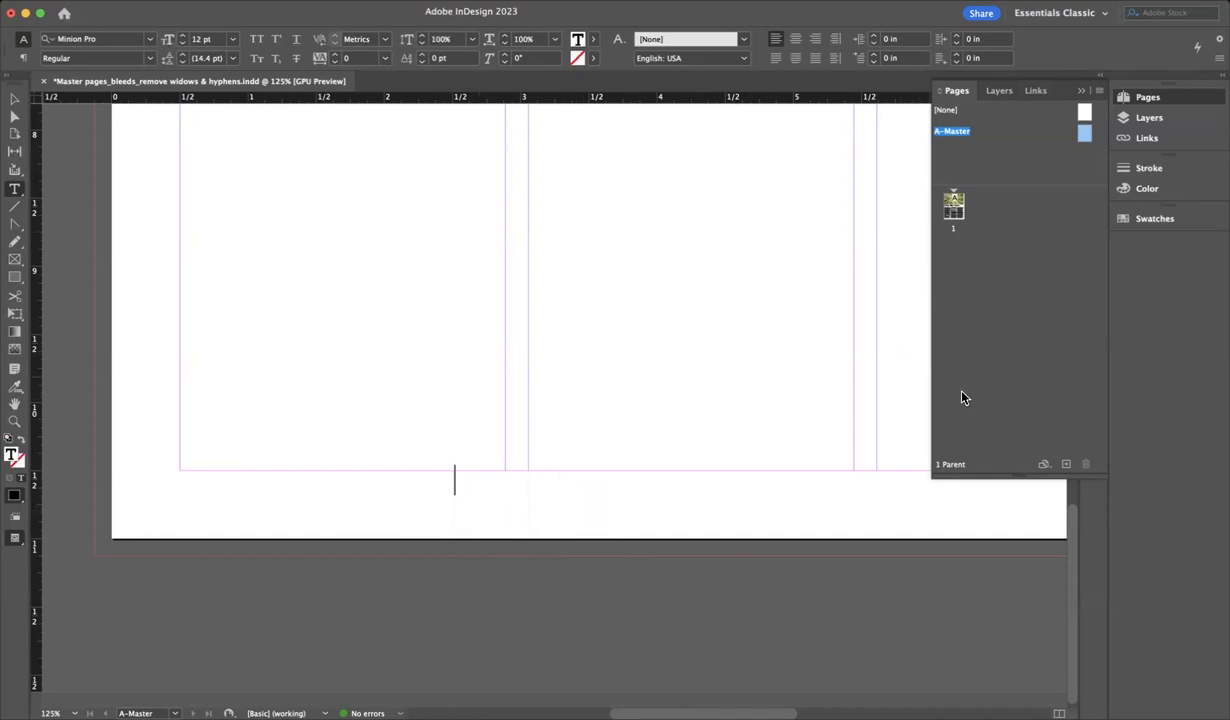
Insert a Current Page Number marker into the new text frame on A-Master
right_click(476, 489)
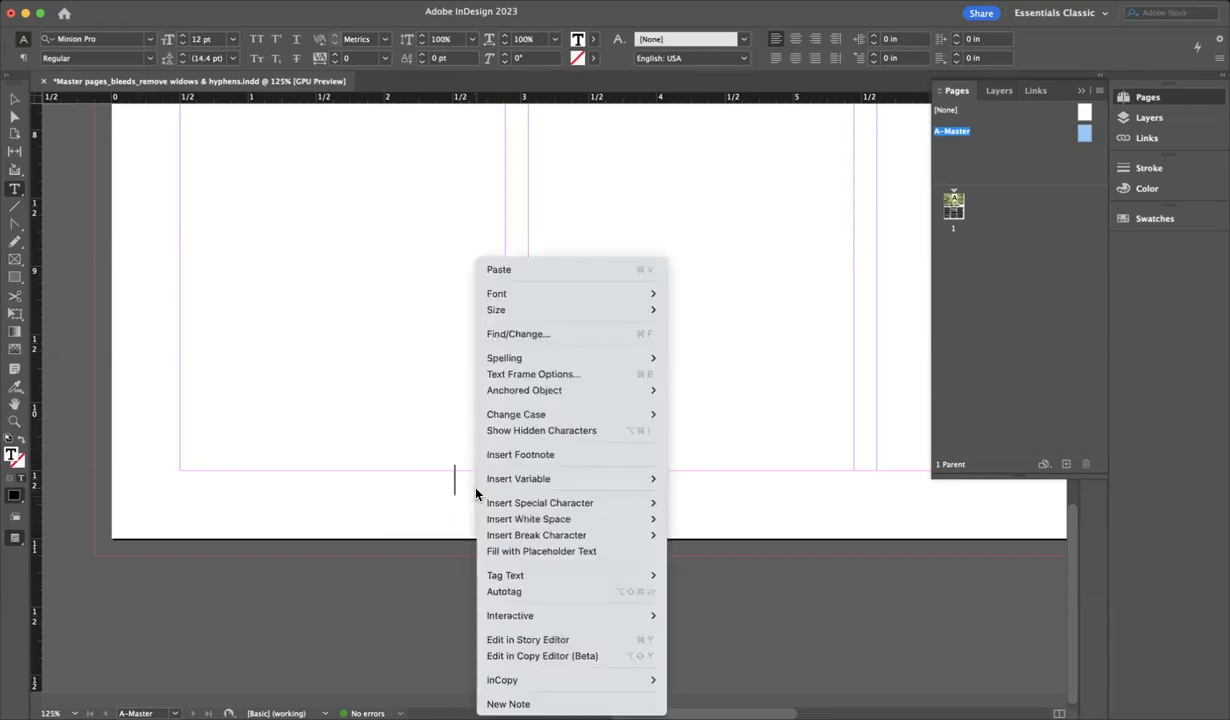
mouse_move(519, 509)
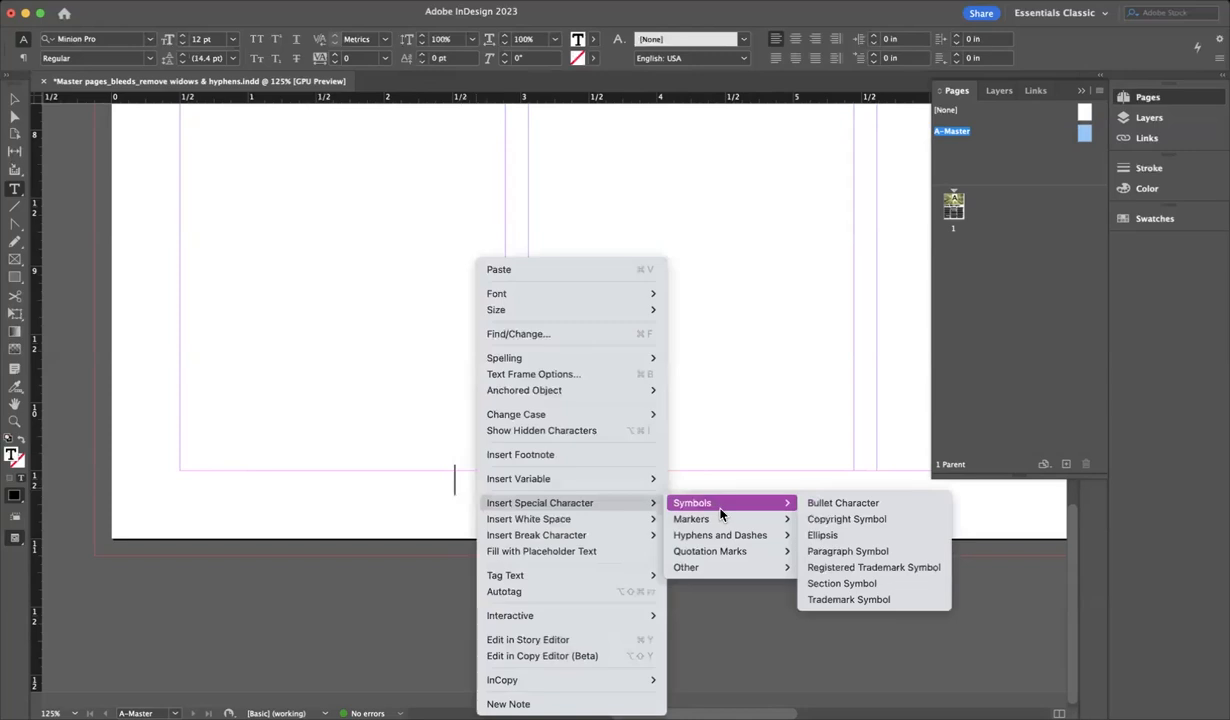
mouse_move(718, 530)
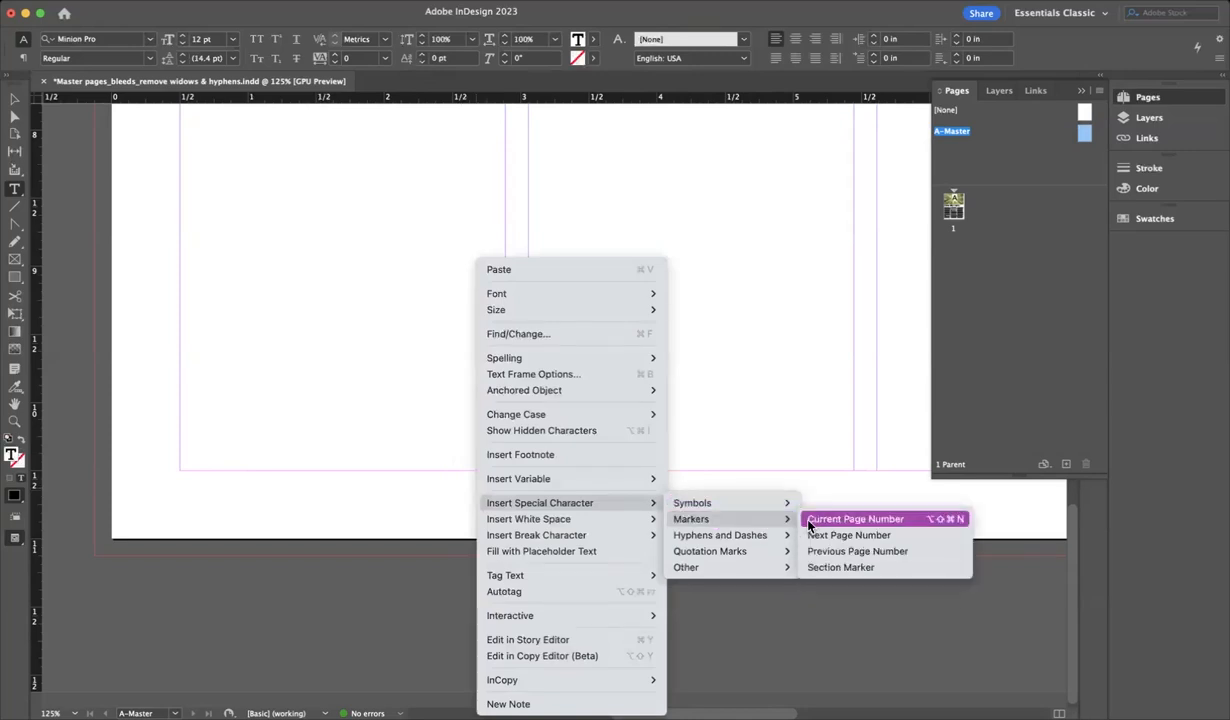
click(855, 519)
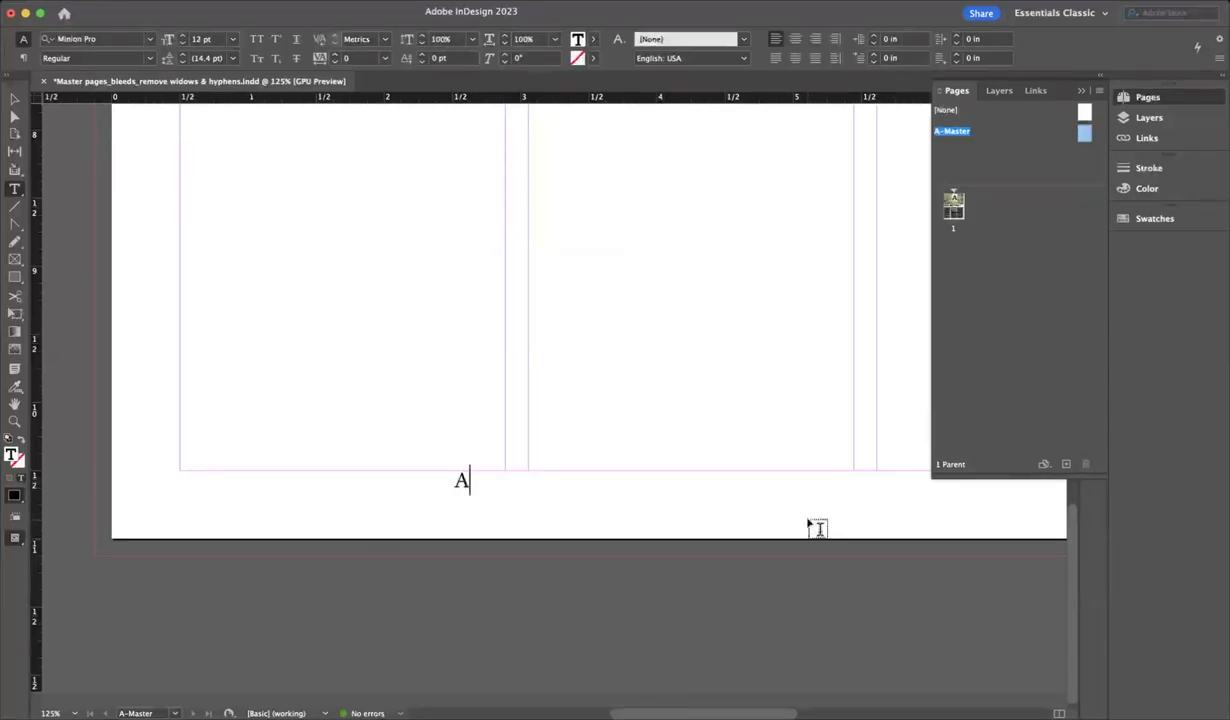
Check the page number on page 1 and return to the A-Master page
drag(968, 148, 958, 211)
double_click(955, 207)
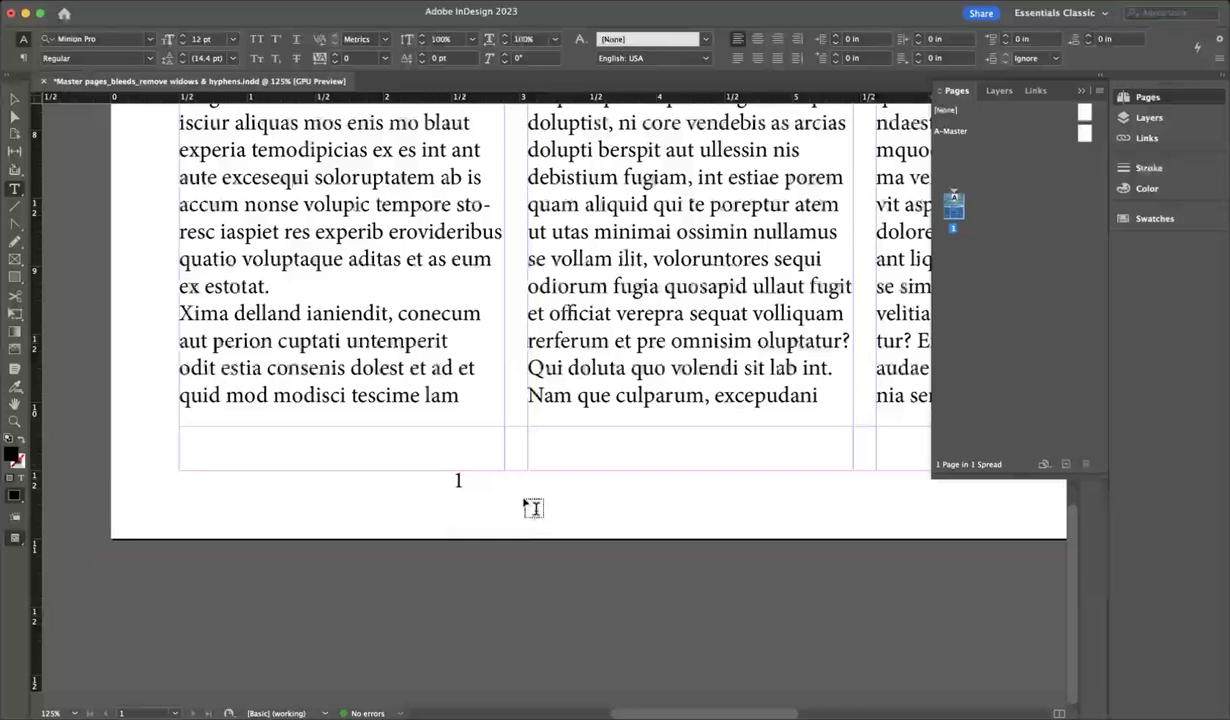
double_click(1085, 132)
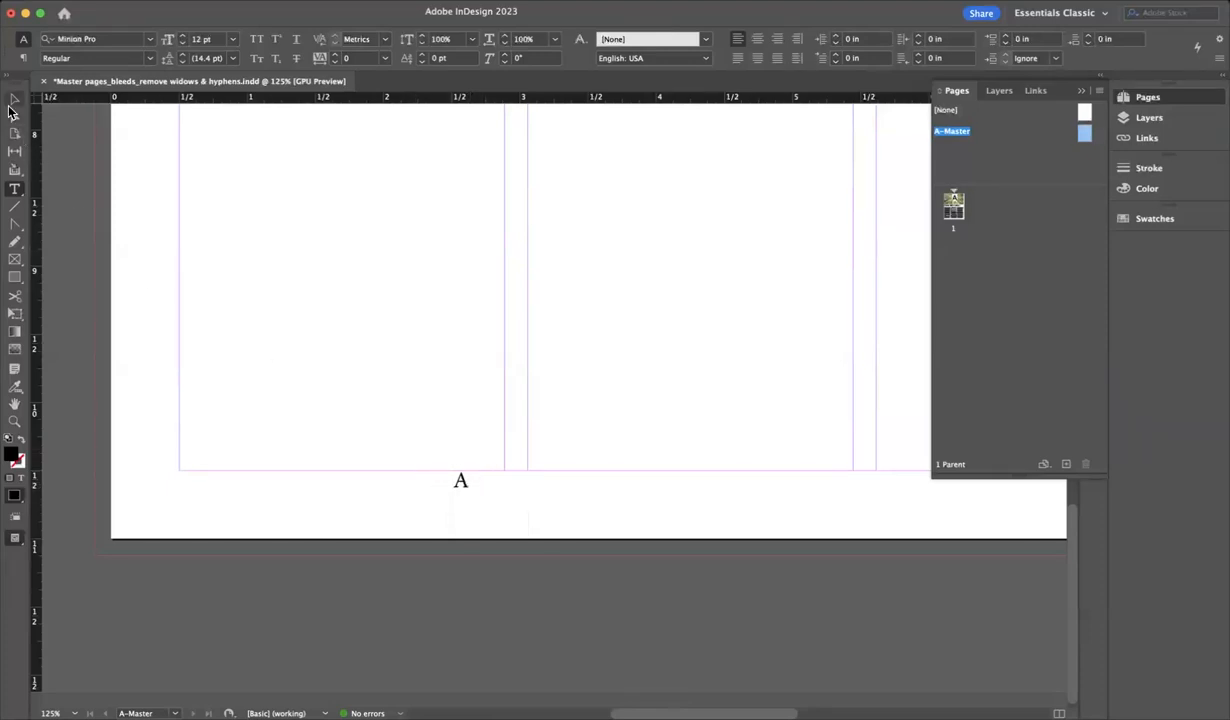
Fill the page number frame with the [Black] swatch and color its text with [Paper]
click(15, 99)
click(483, 503)
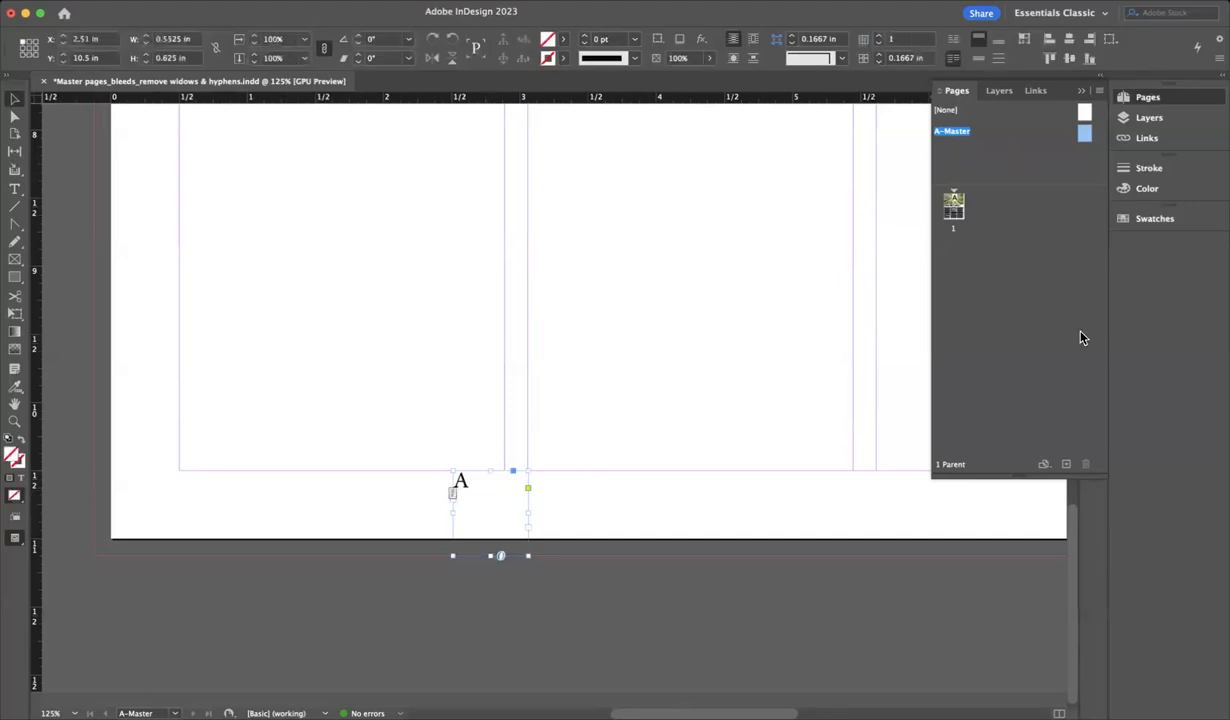
click(1170, 219)
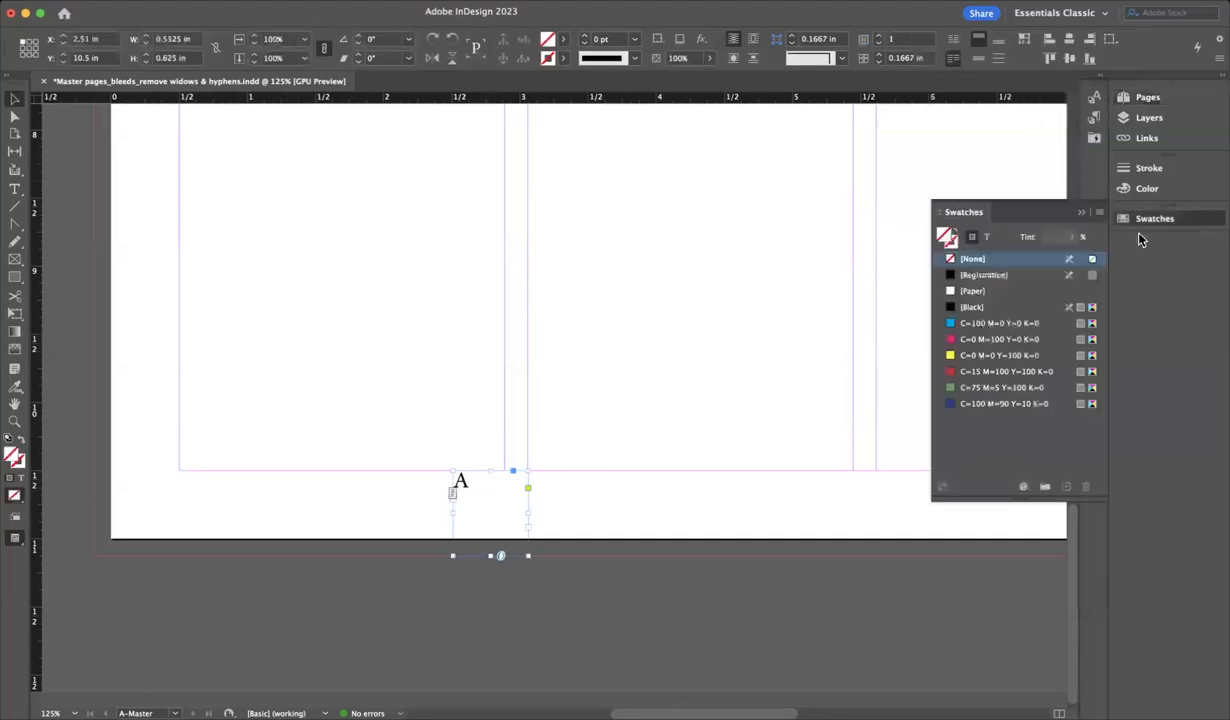
click(977, 307)
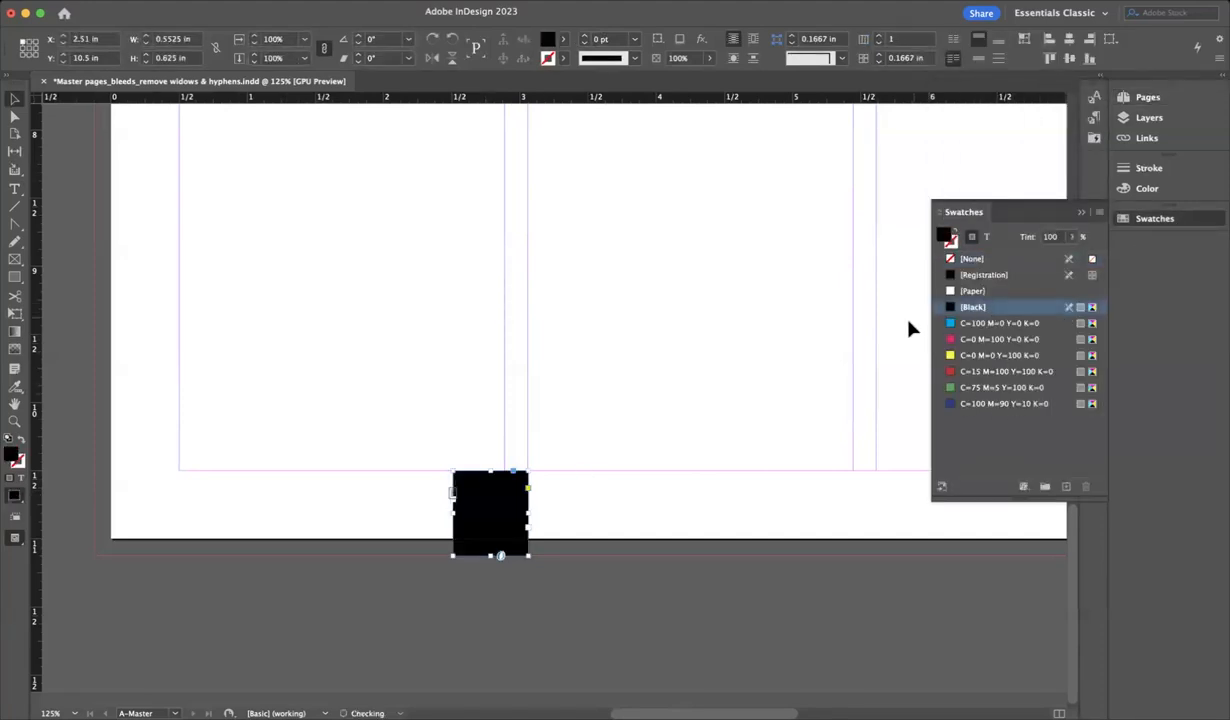
click(986, 236)
click(955, 291)
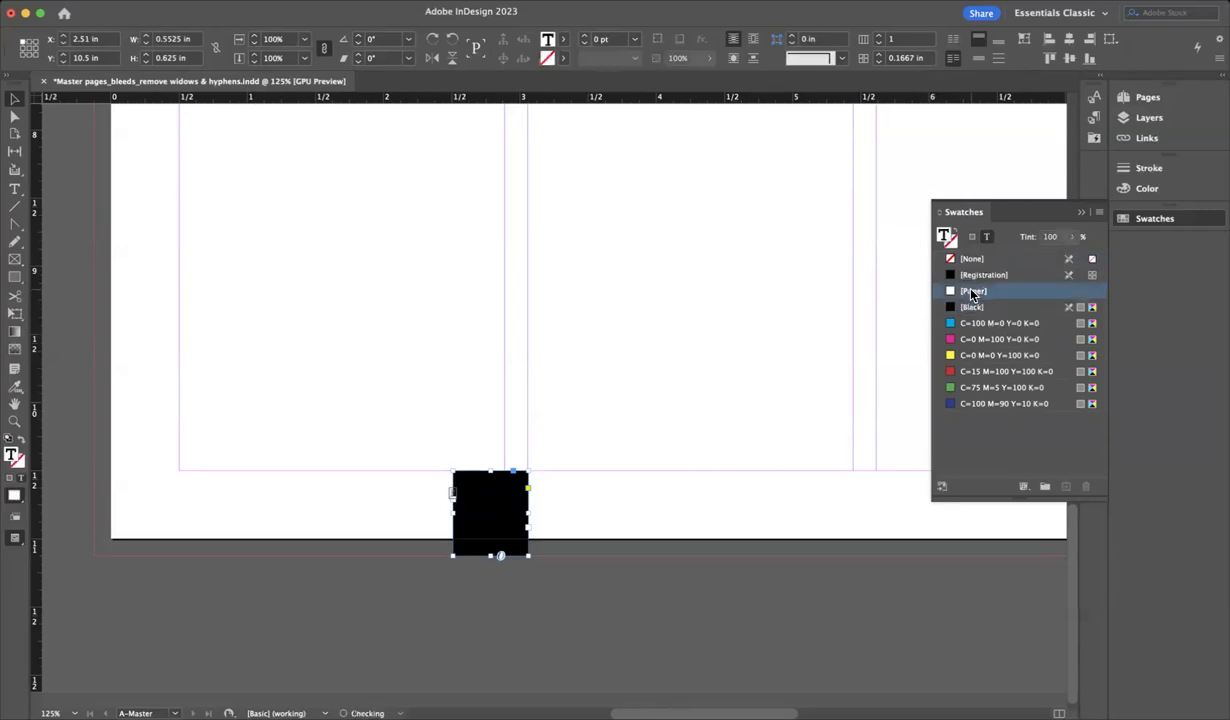
Center the page number marker horizontally within its black frame
click(14, 189)
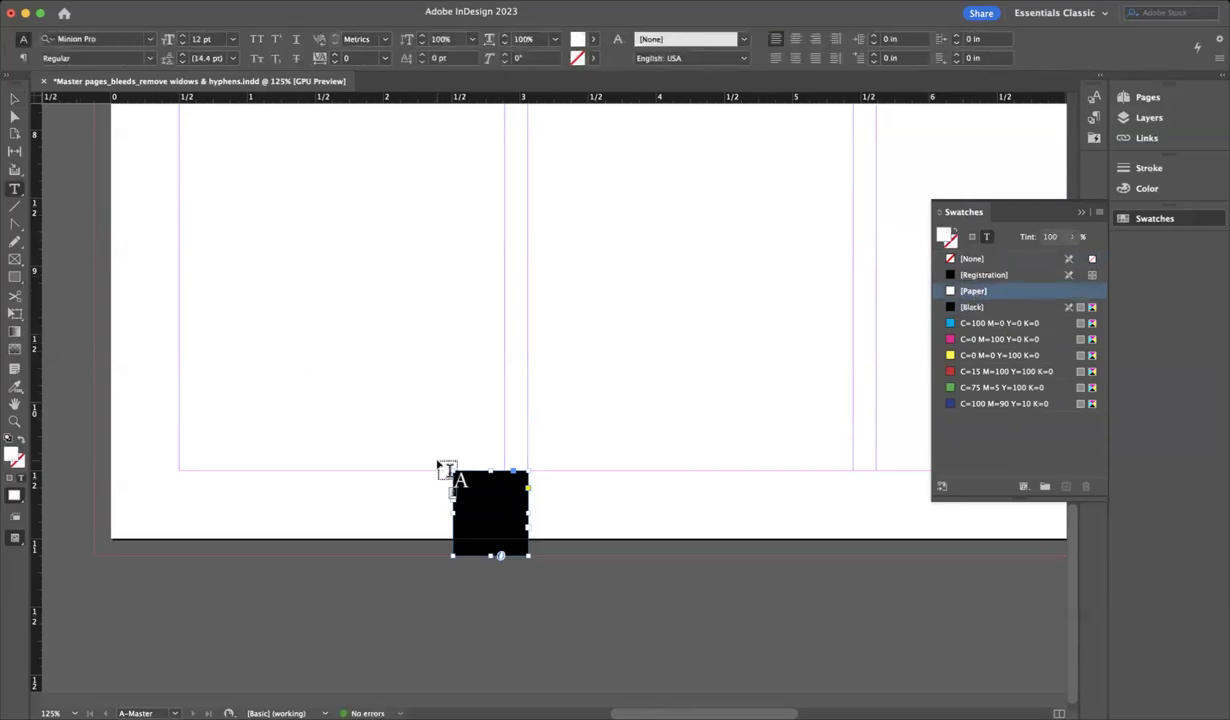
double_click(460, 481)
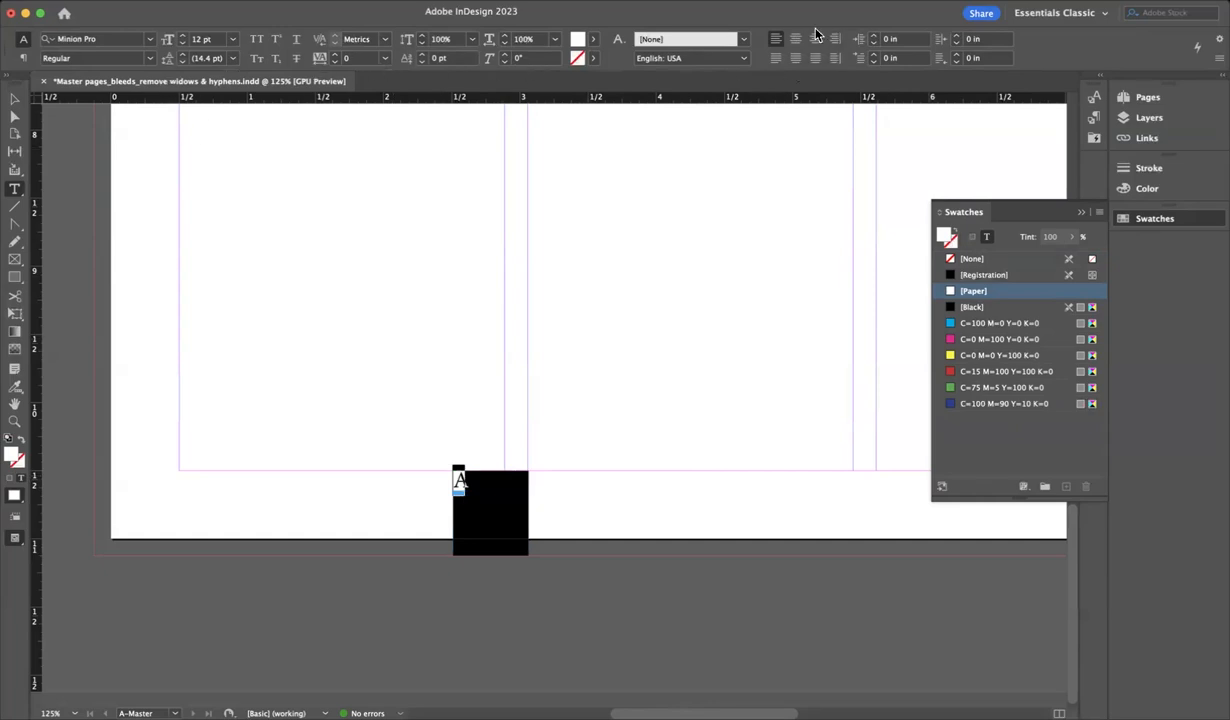
click(23, 57)
click(68, 39)
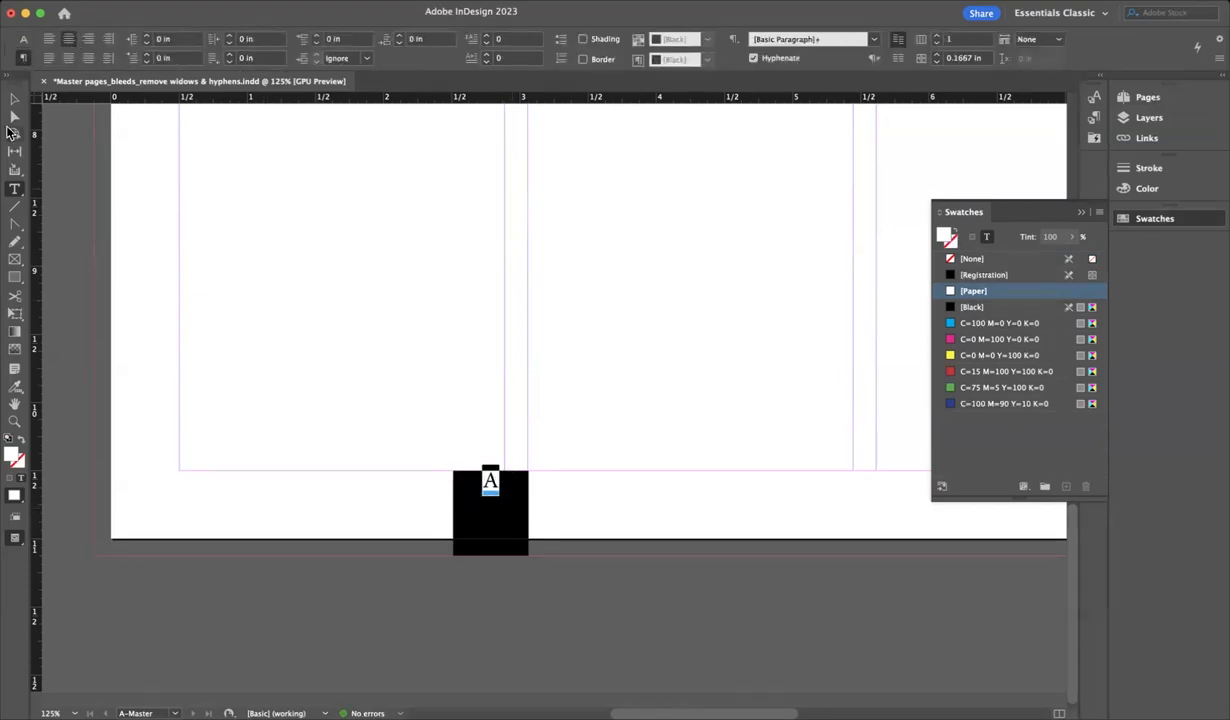
Change the page number marker's font to Avenir Black
click(23, 40)
click(25, 42)
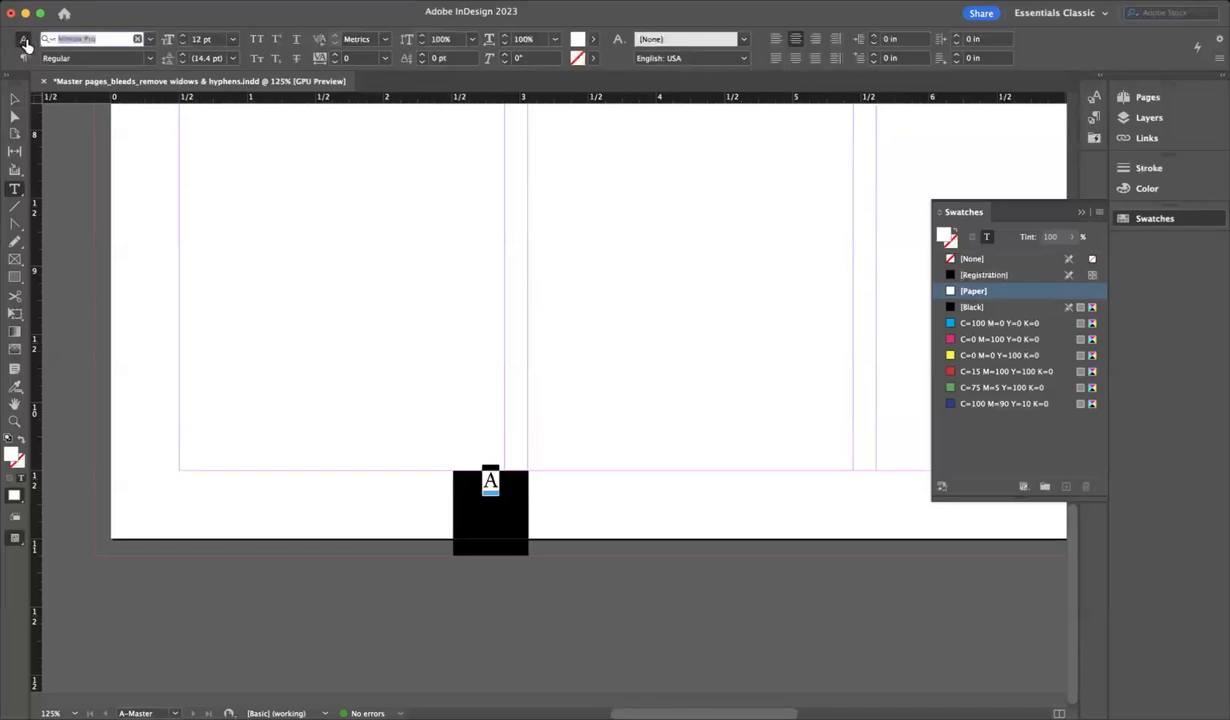
text(av)
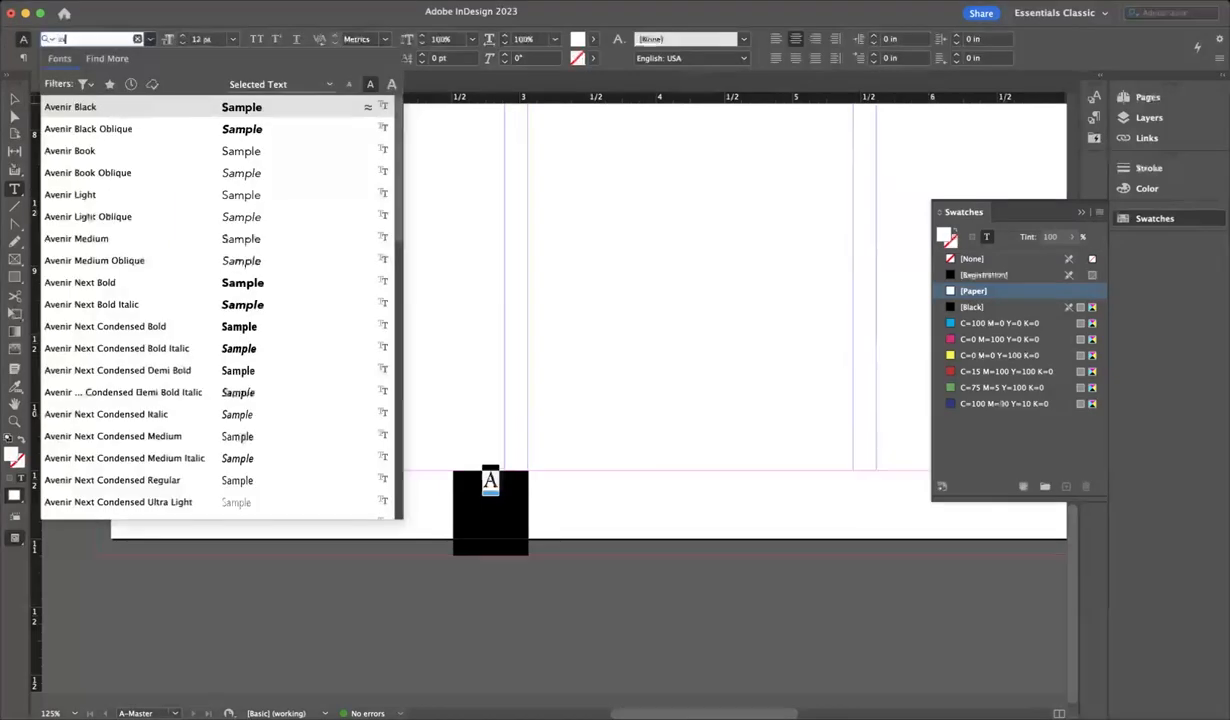
key(Return)
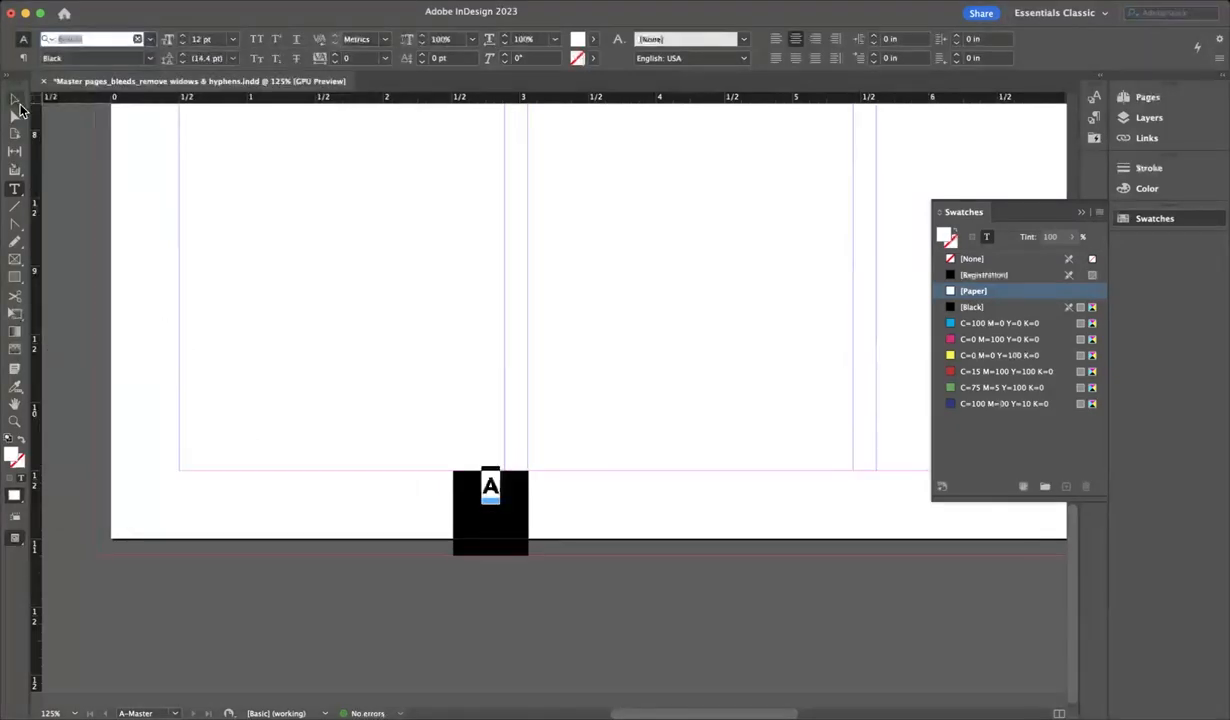
Increase the page number marker's font size to 16 pt
click(15, 101)
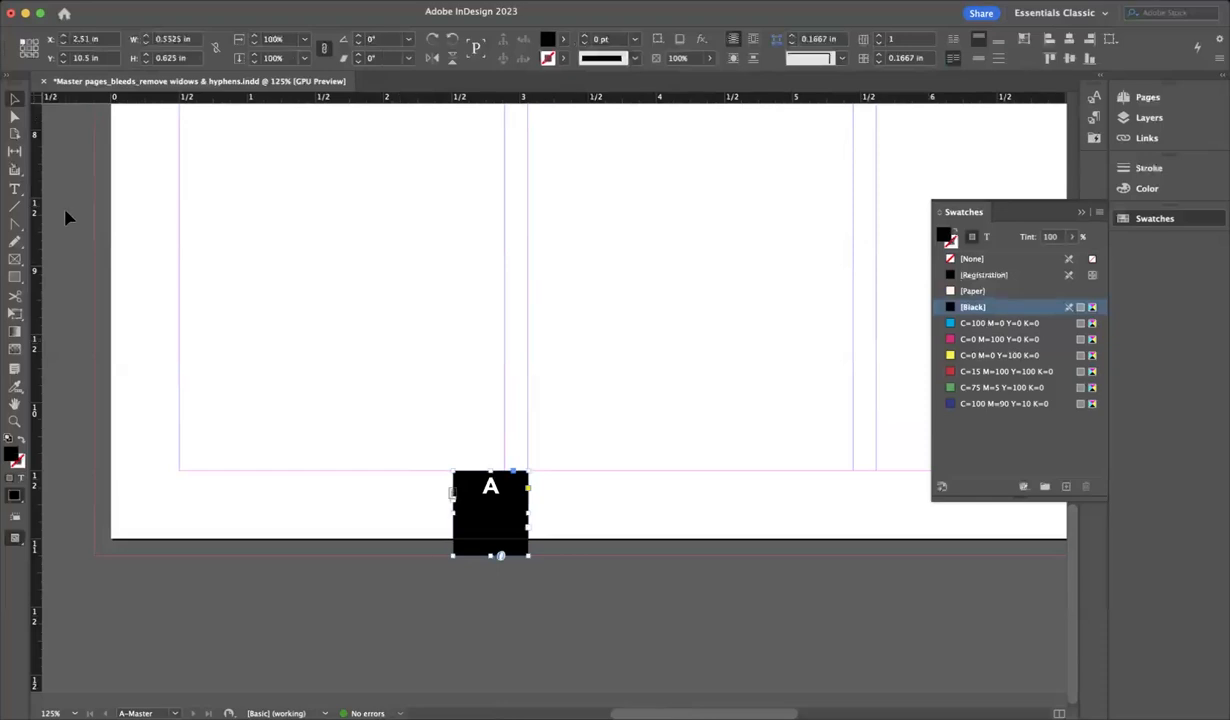
click(13, 189)
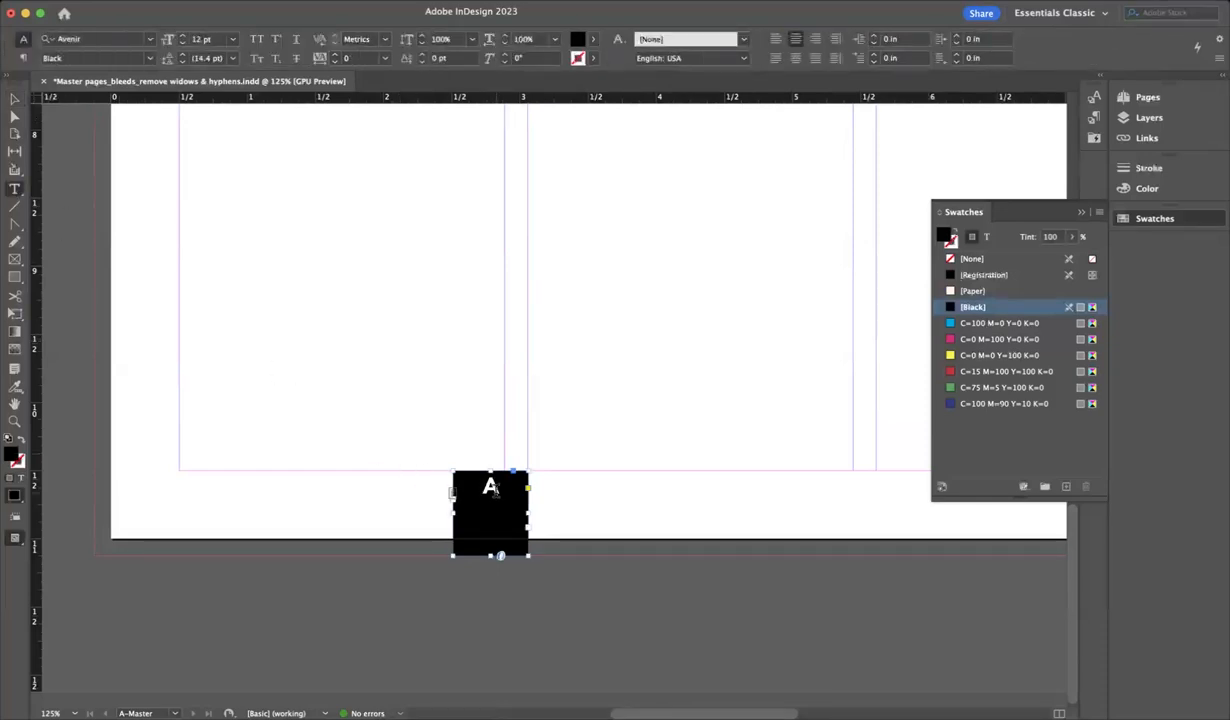
double_click(487, 488)
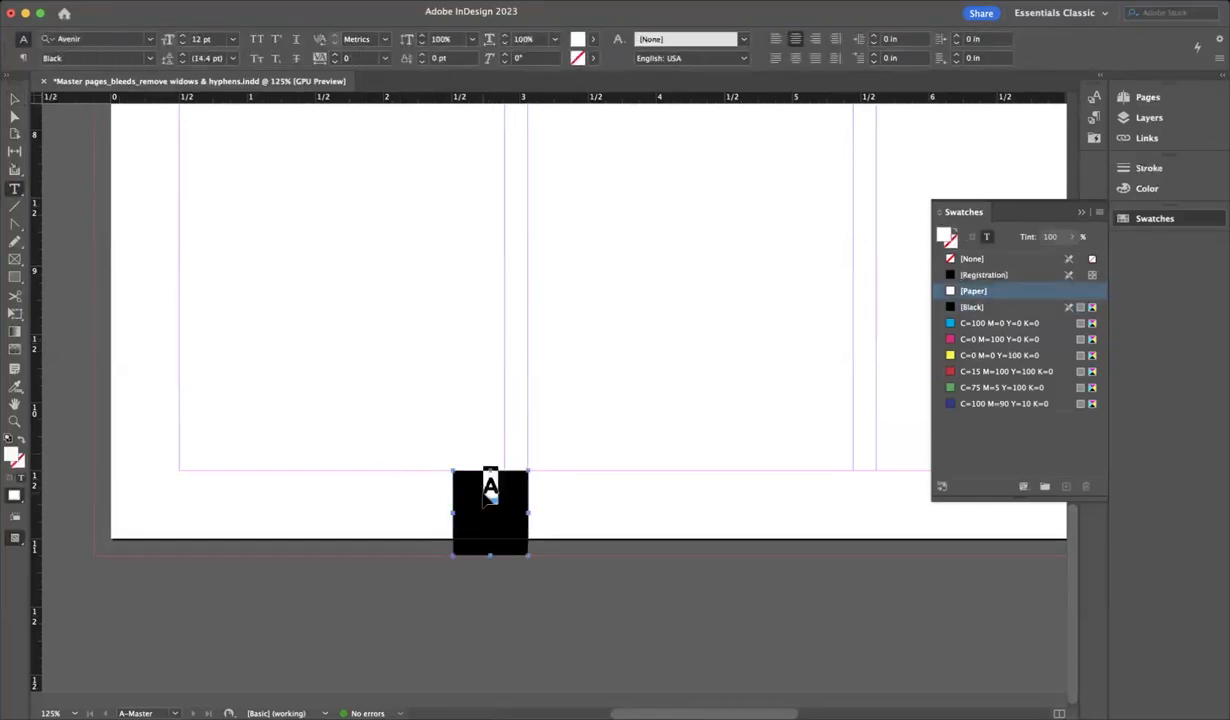
key(super+shift+period)
key(super+shift+period)
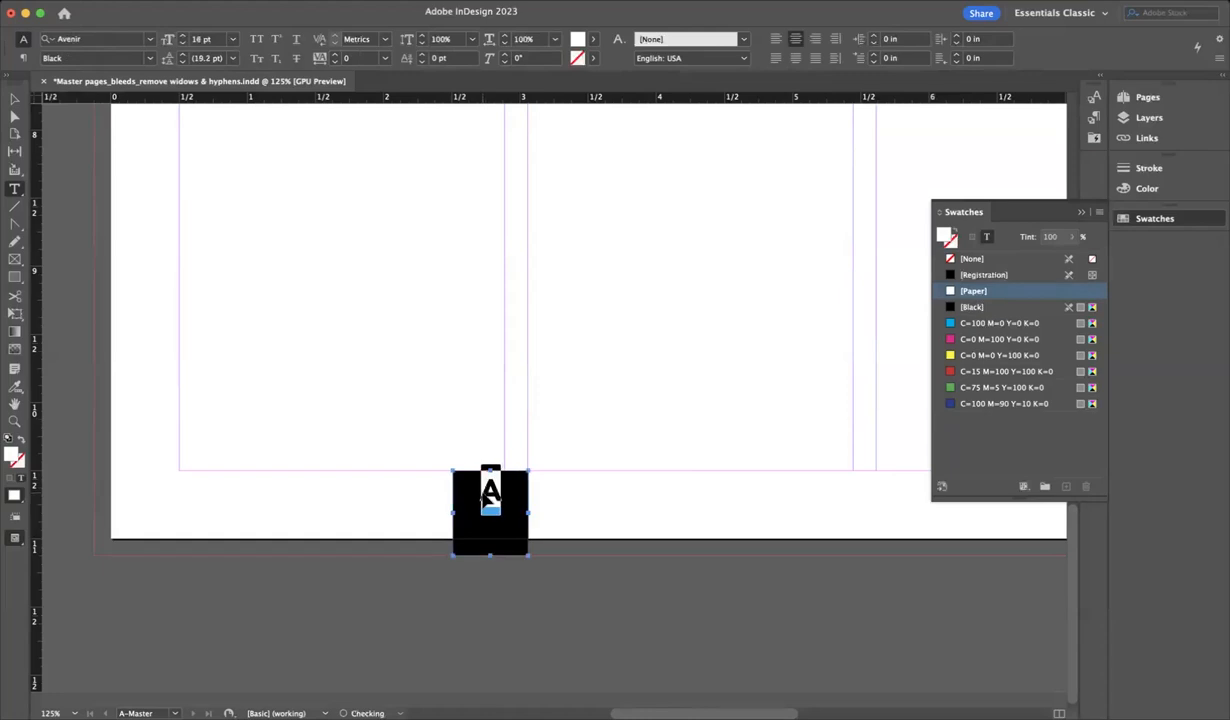
Try a 0.0625 in inset on all sides of the page number frame, and restore the insets to 0 in
click(14, 99)
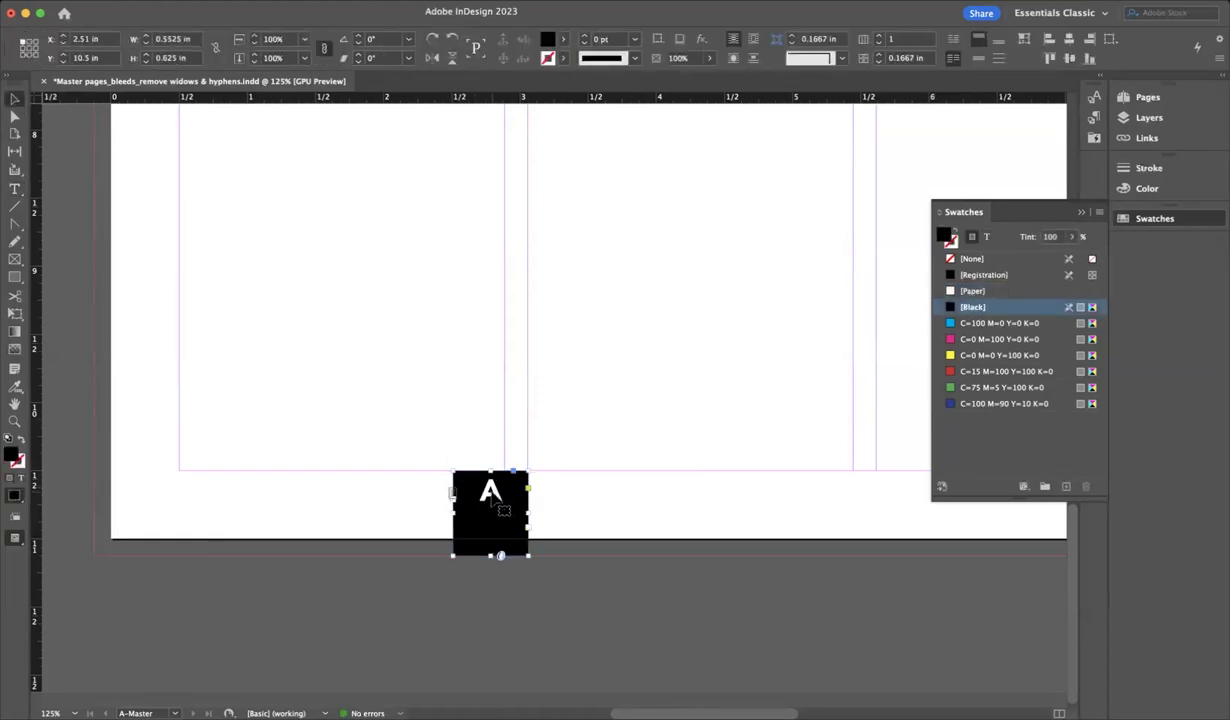
right_click(498, 496)
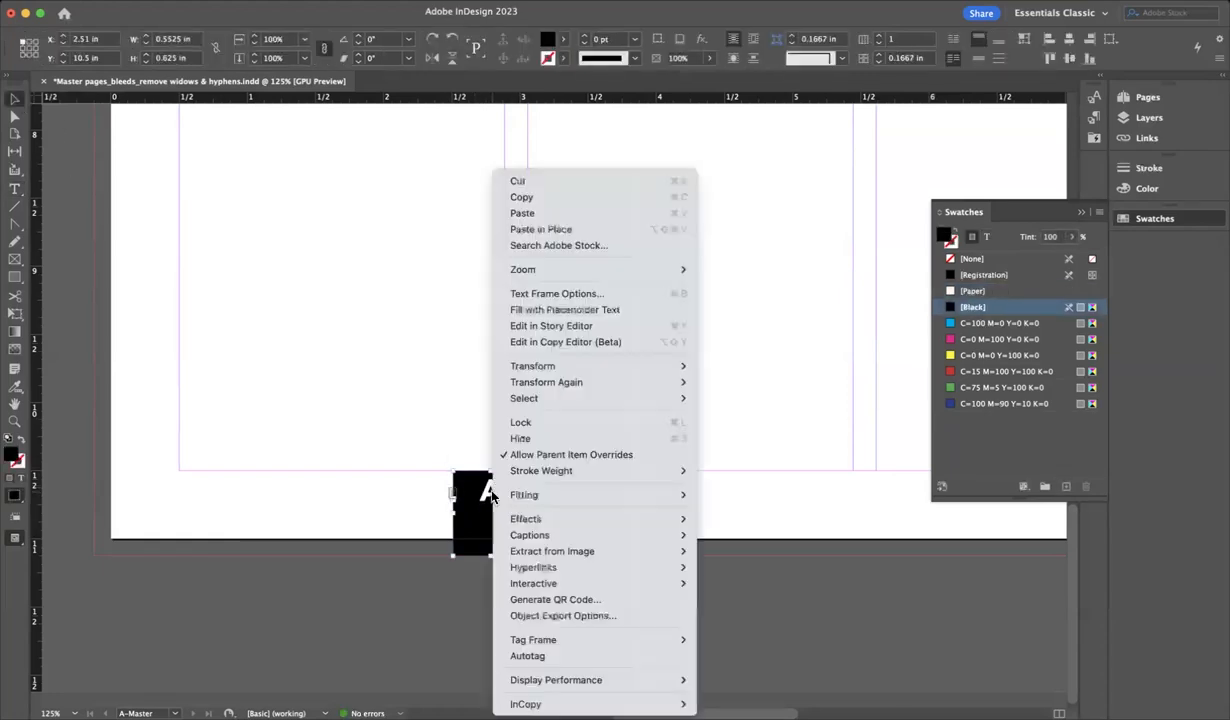
click(598, 292)
drag(490, 156, 842, 173)
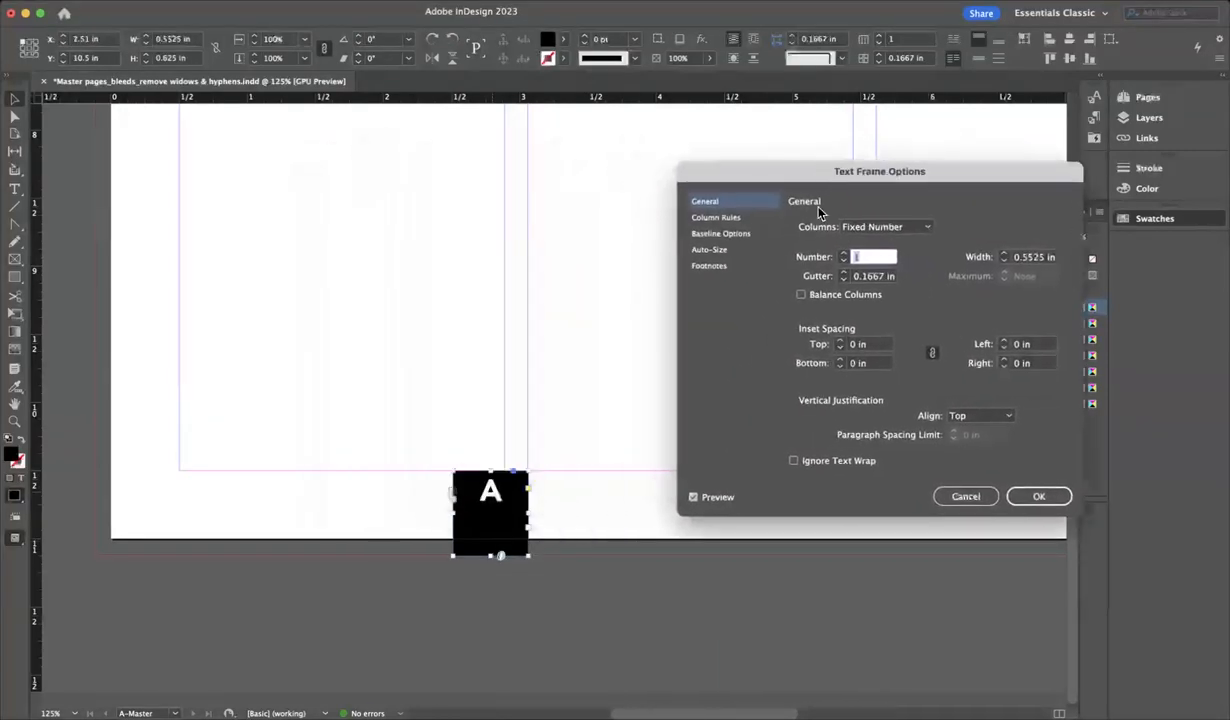
click(840, 341)
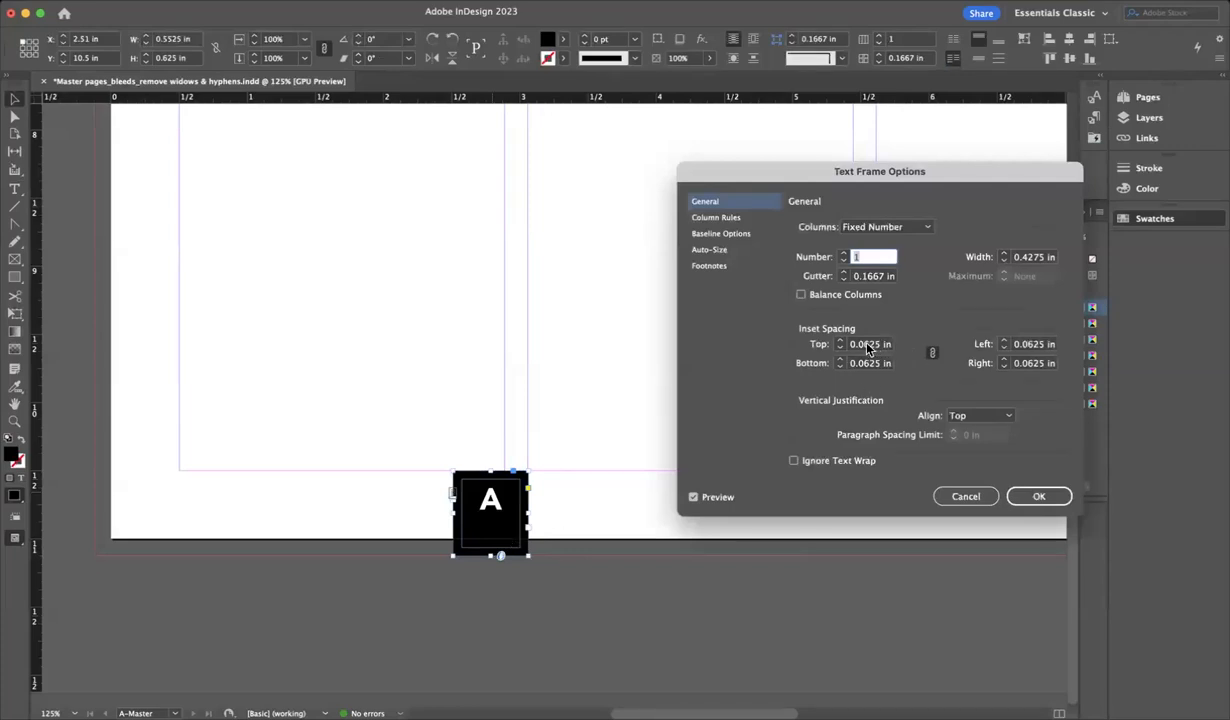
click(840, 348)
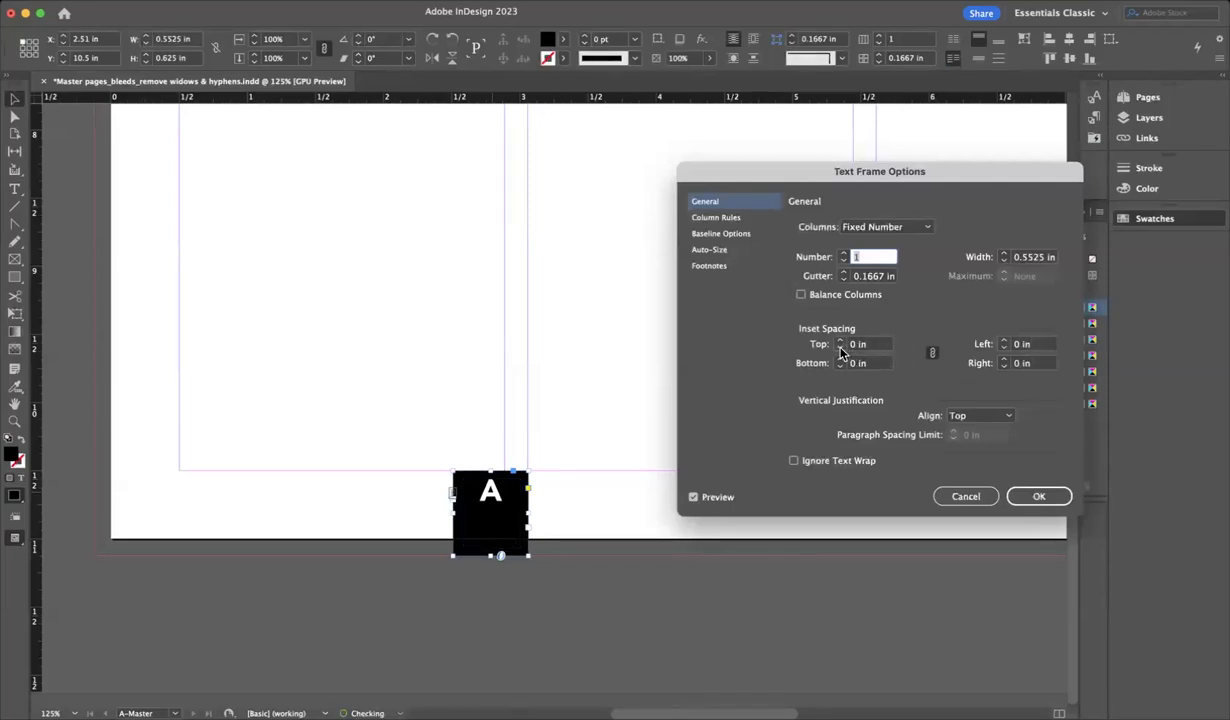
click(1038, 496)
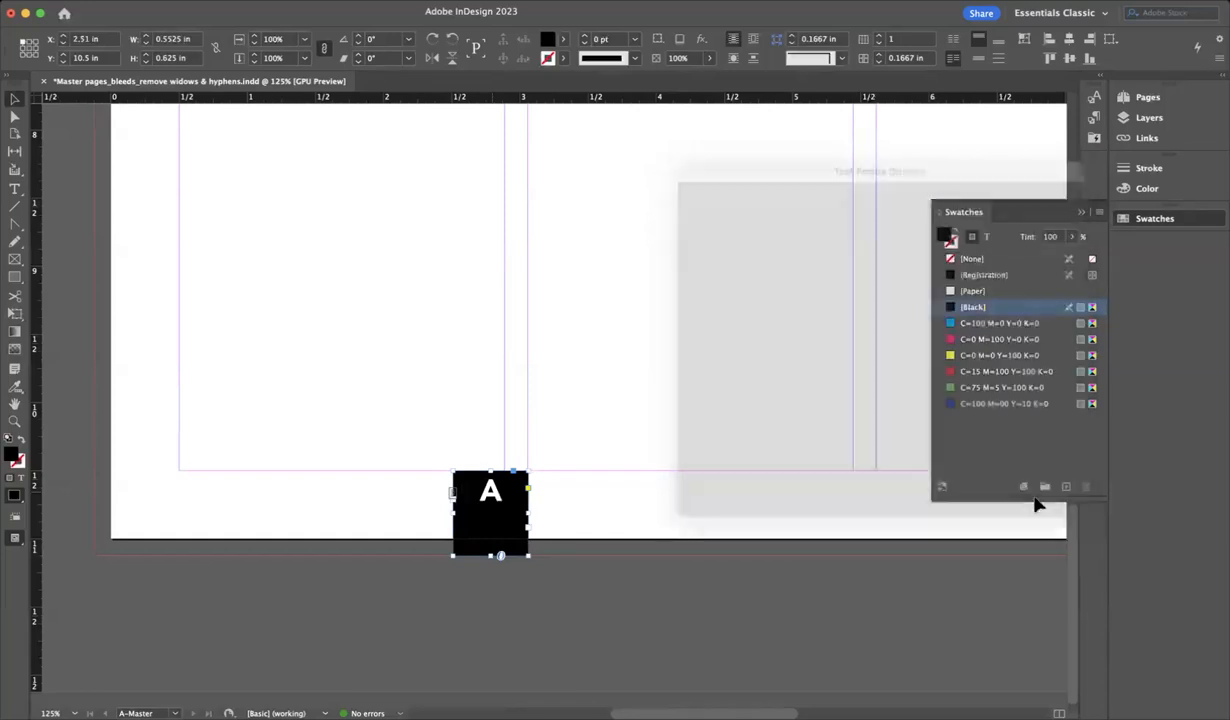
click(637, 540)
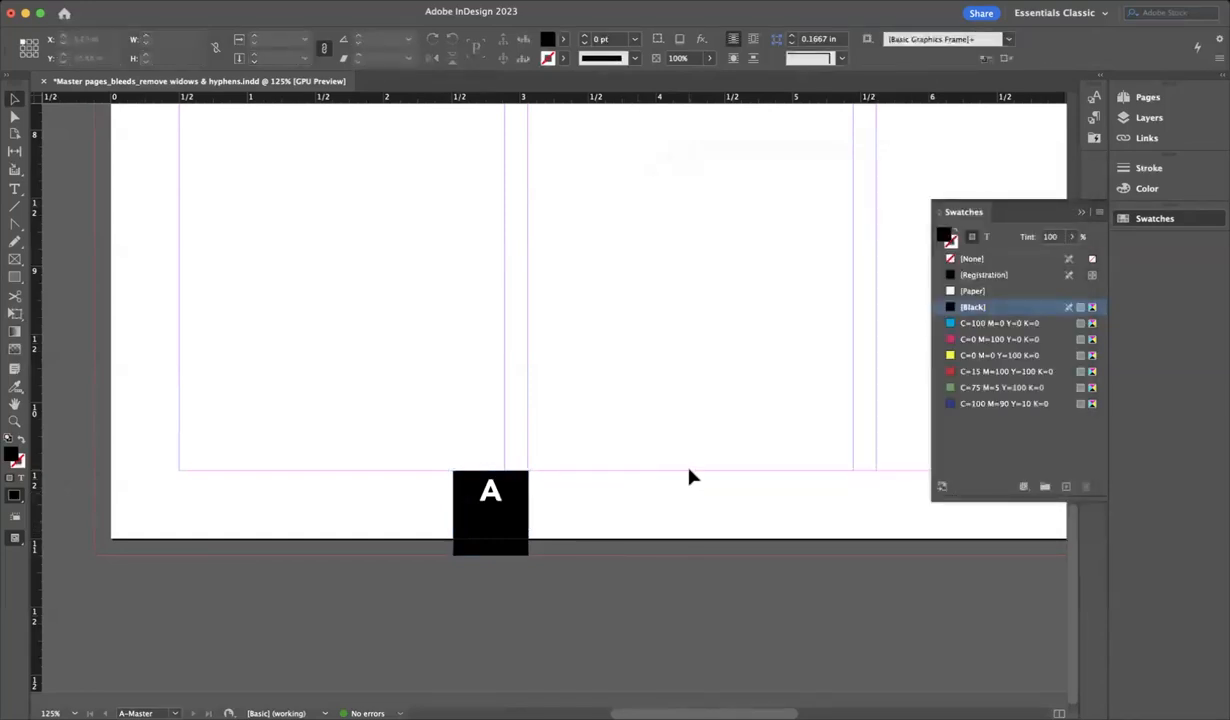
Create a text frame about 1.97 in wide ending at the page's lower-right margin corner, containing "Sustainability Issue"
scroll(689, 478, right, 5)
scroll(689, 478, right, 5)
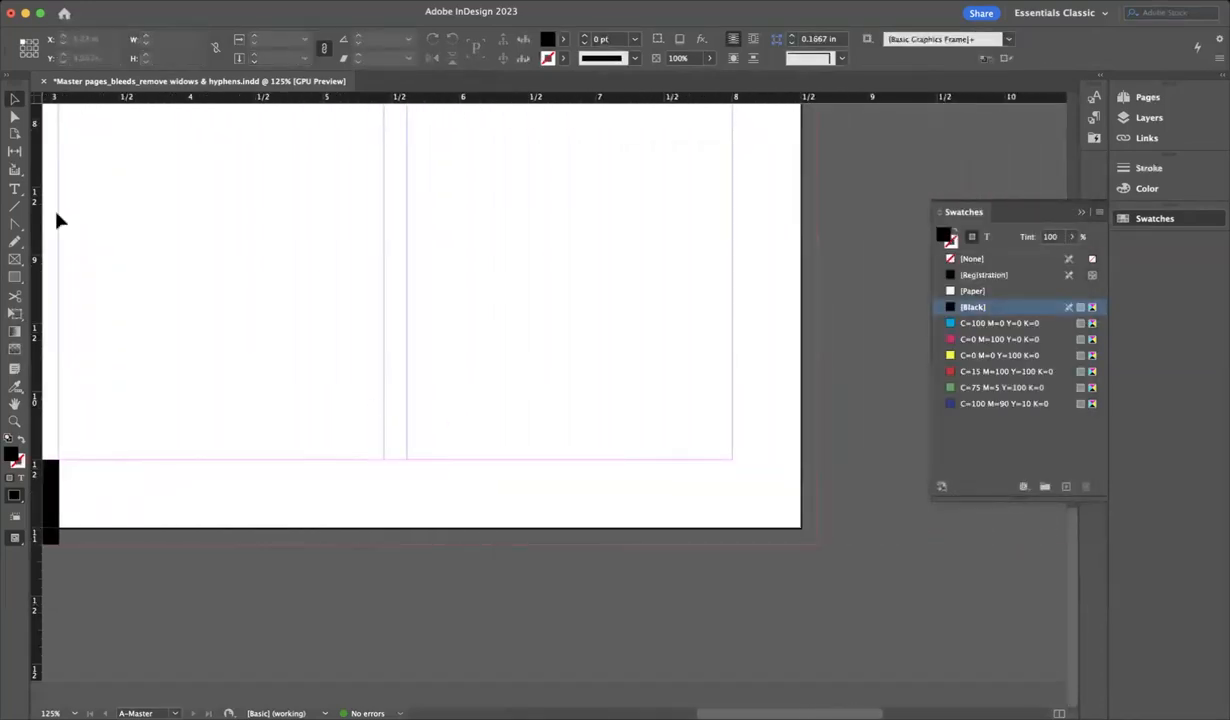
click(14, 190)
drag(463, 436, 731, 458)
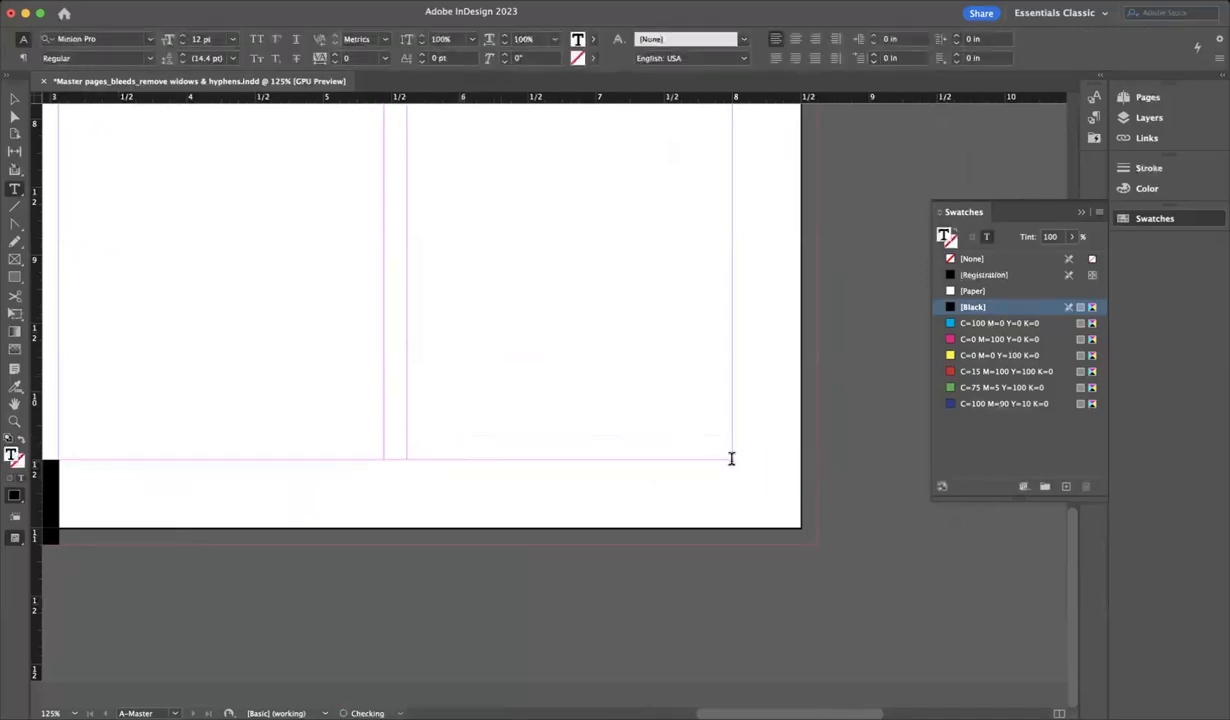
text(Sustaina)
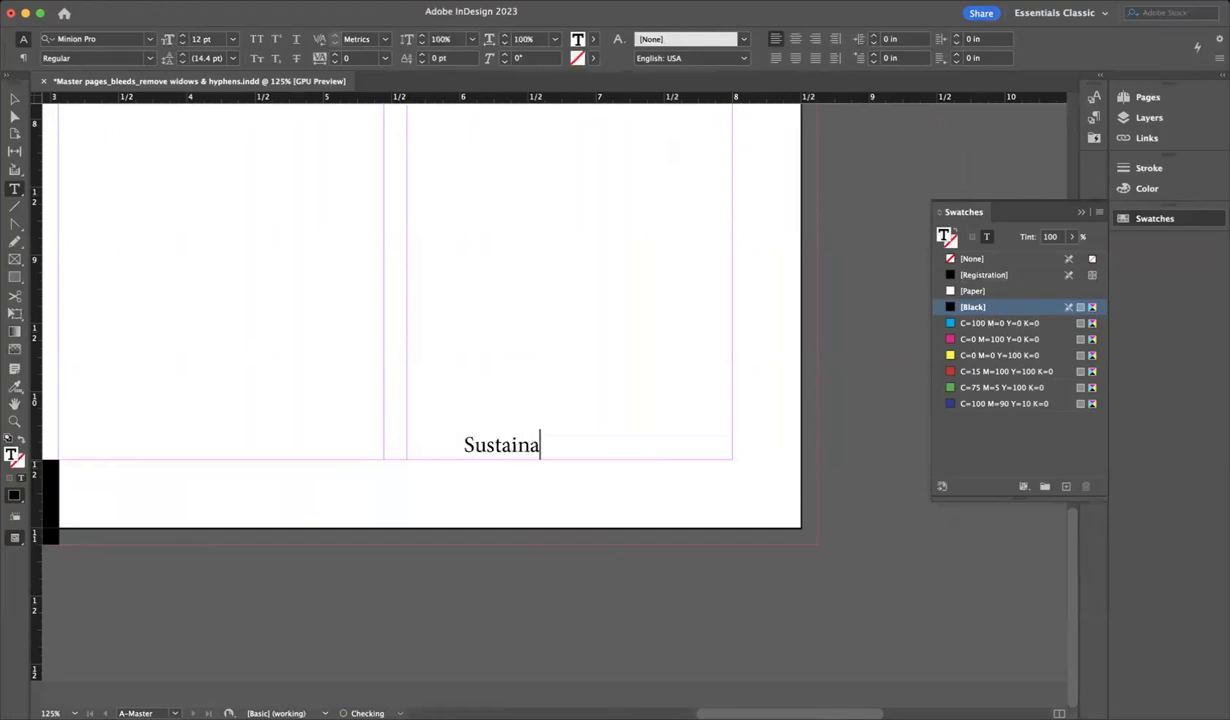
text(bility Issue)
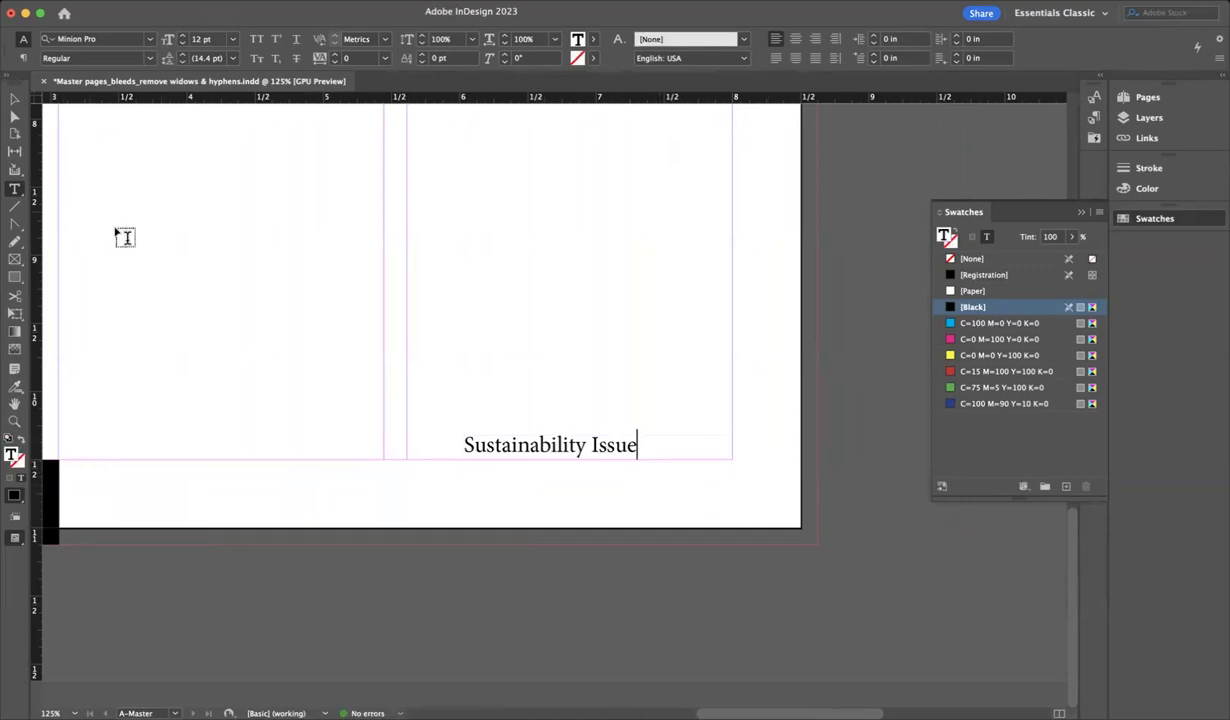
Right-align the "Sustainability Issue" text within its frame
key(super+a)
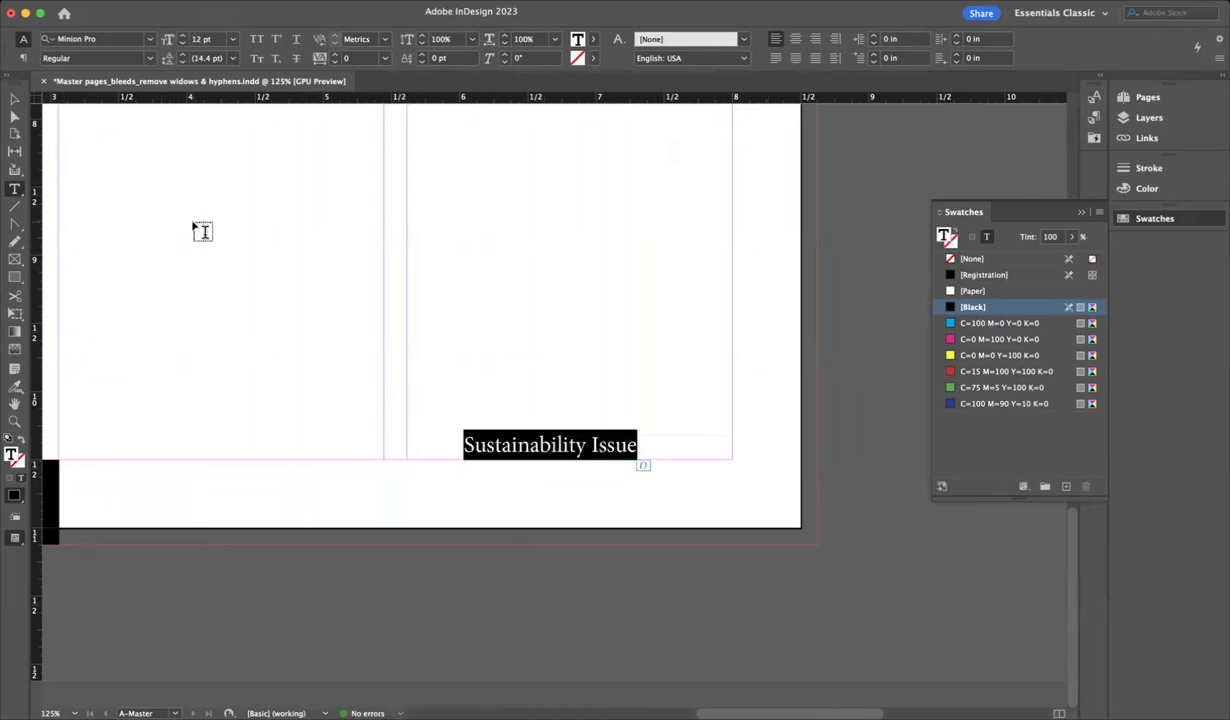
click(561, 425)
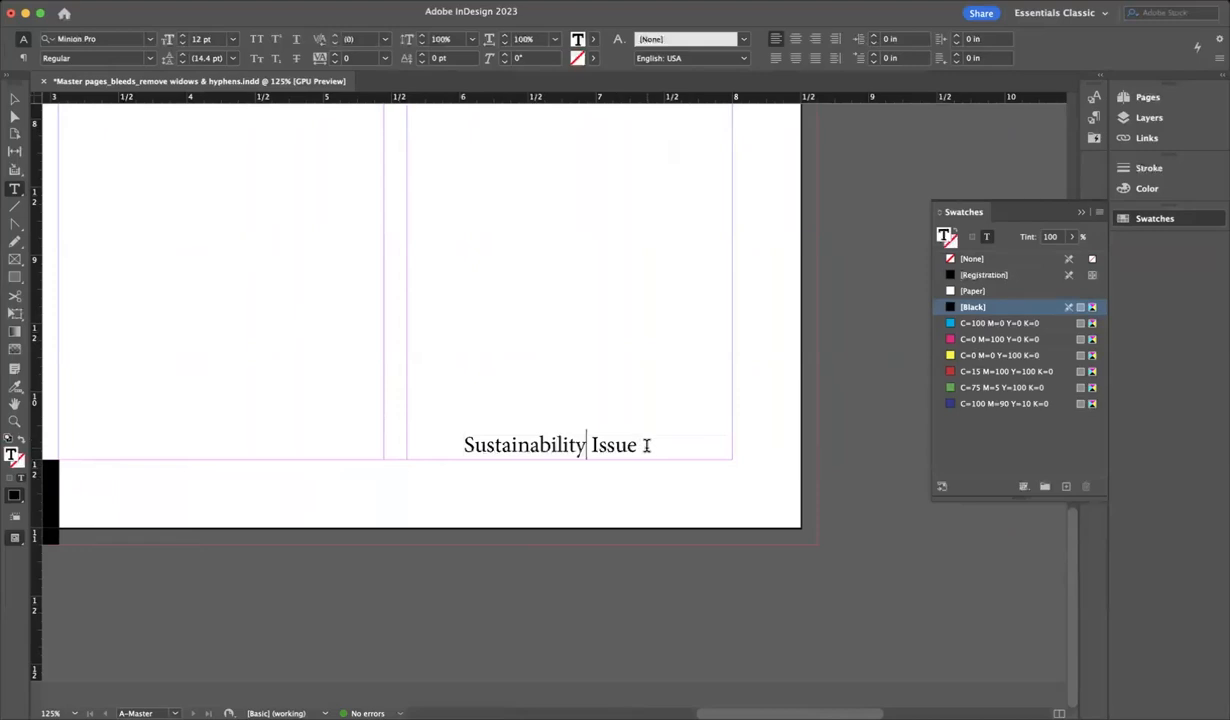
drag(646, 445, 453, 442)
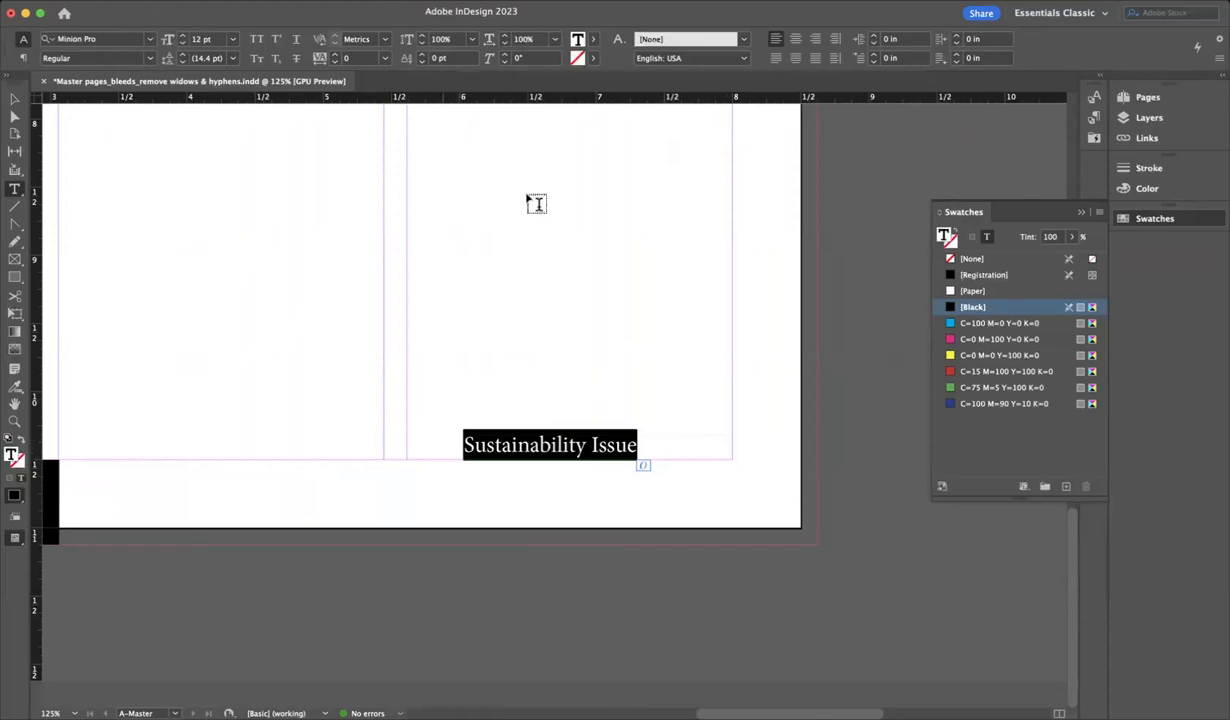
click(813, 42)
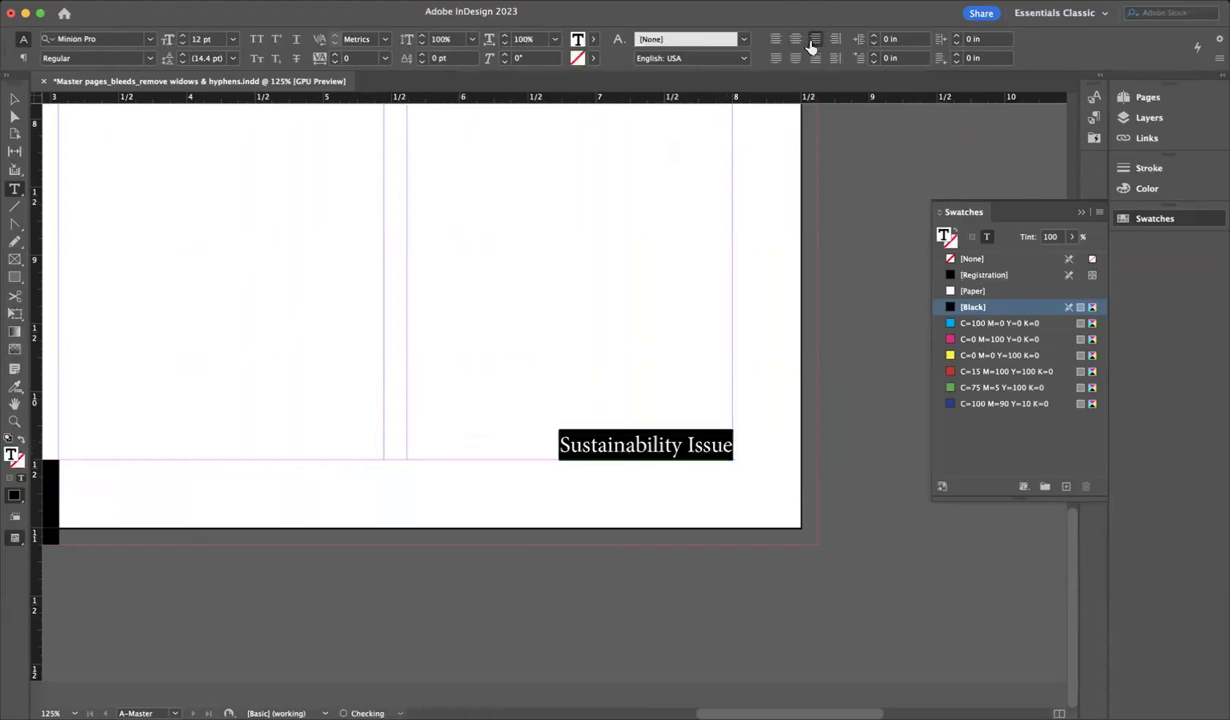
Nudge the "Sustainability Issue" frame down over the bottom margin to a Y position of about 10.38 in
click(9, 103)
key(Down)
key(Down)
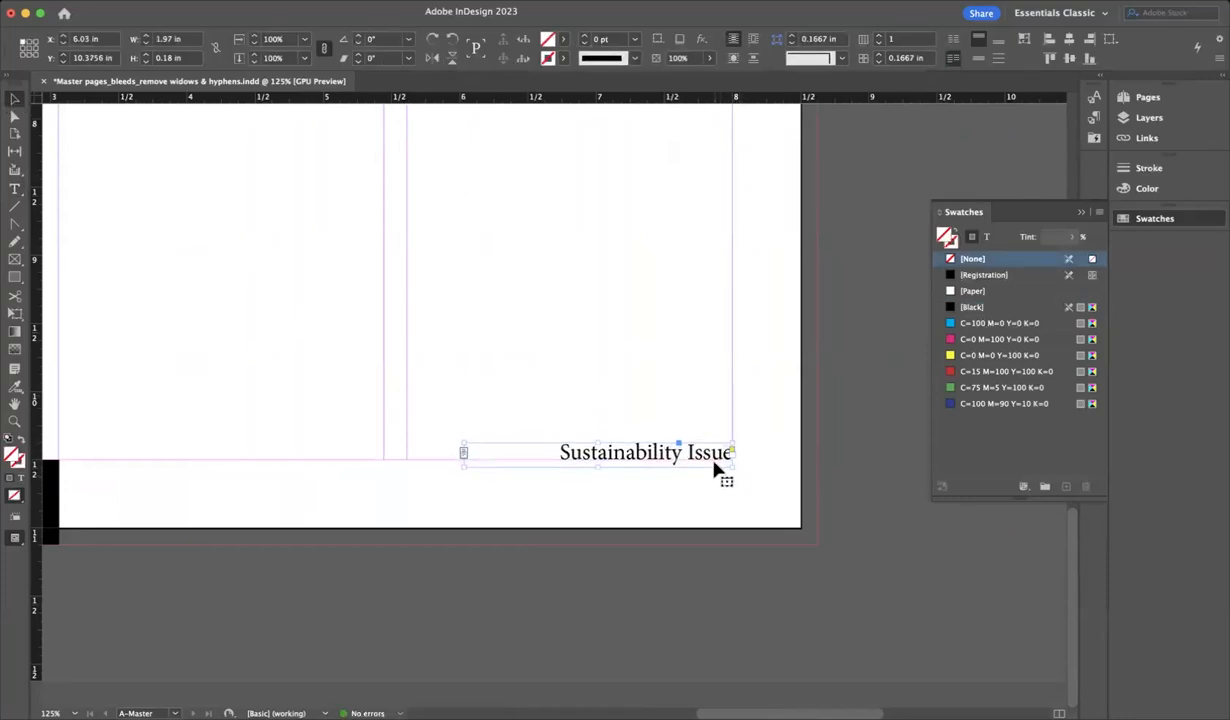
click(755, 496)
Reduce the font size of the "Sustainability Issue" text to 8 pt
click(626, 461)
click(14, 188)
click(618, 452)
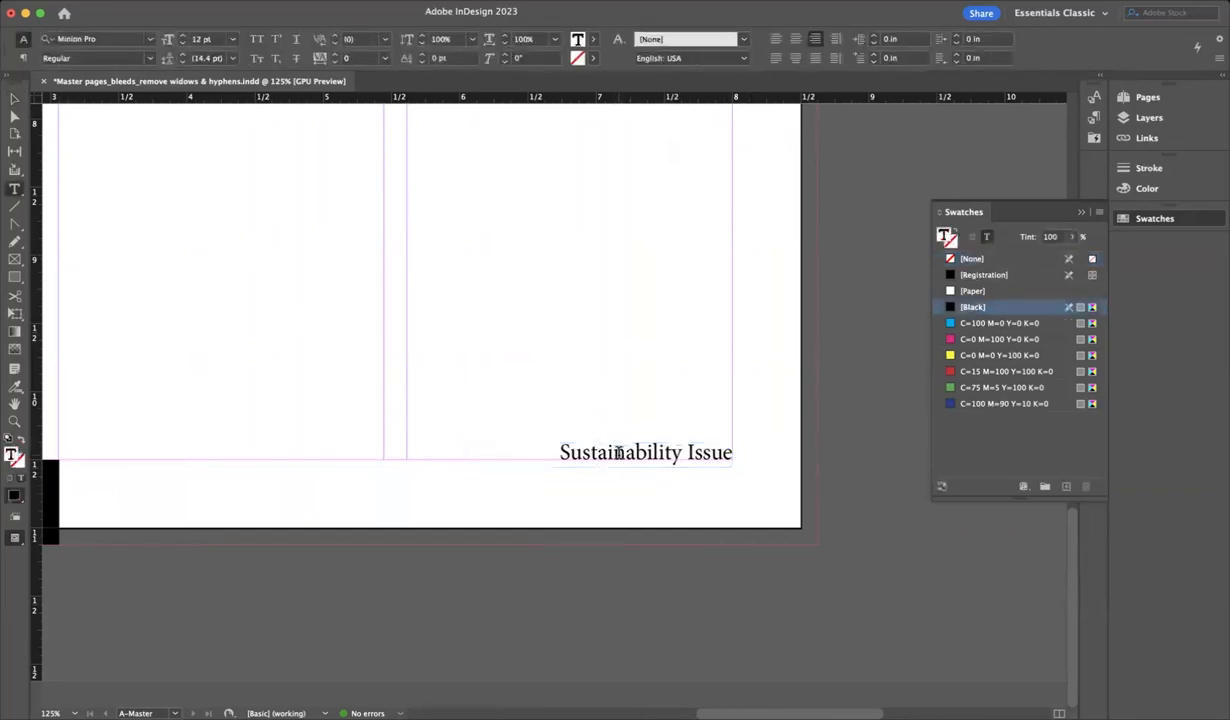
key(super+a)
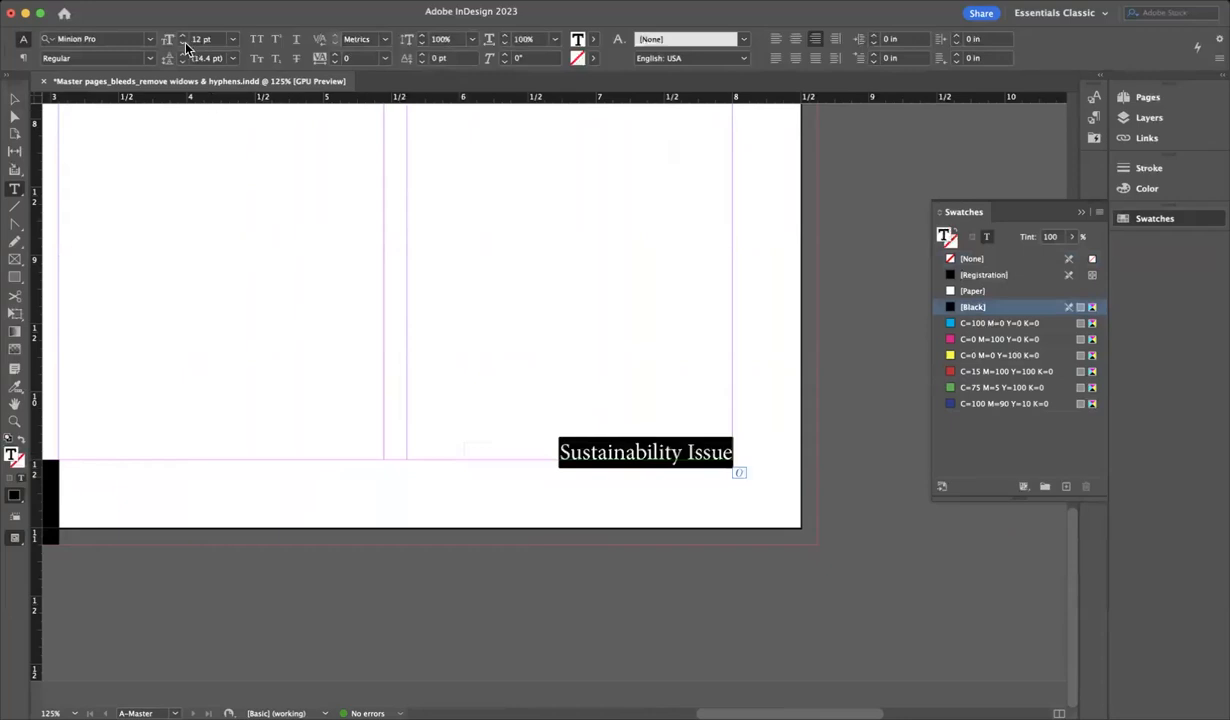
click(182, 43)
click(182, 43)
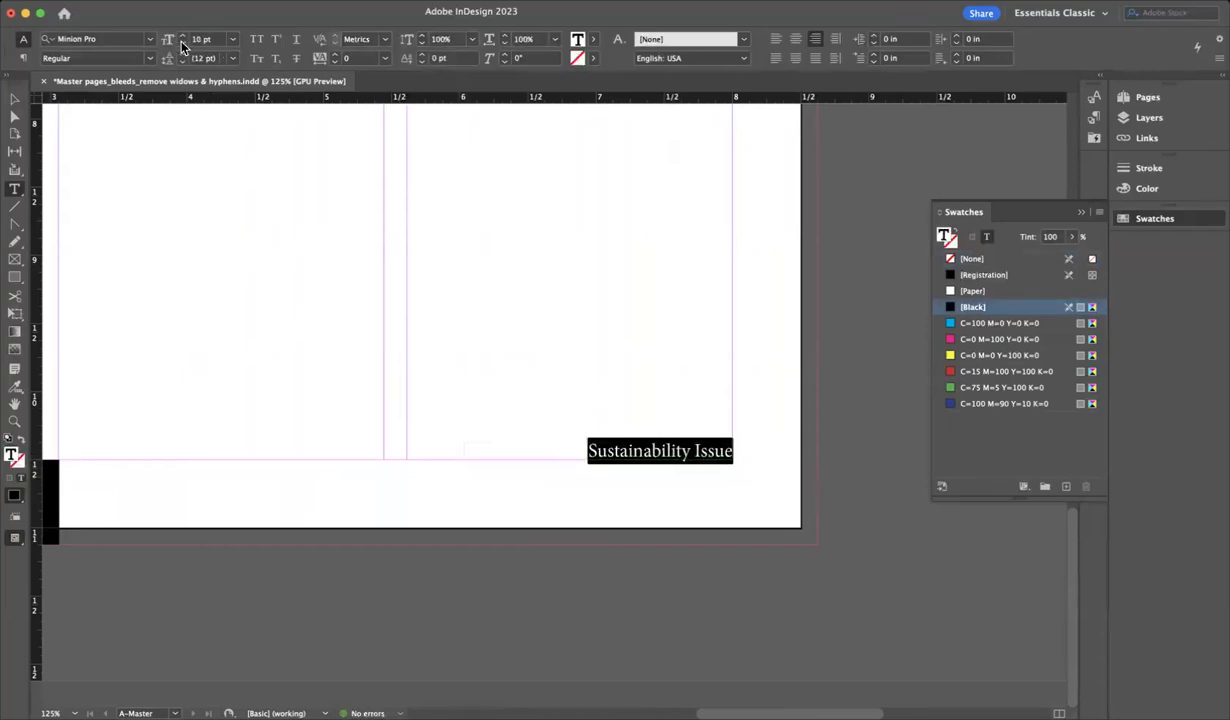
click(182, 43)
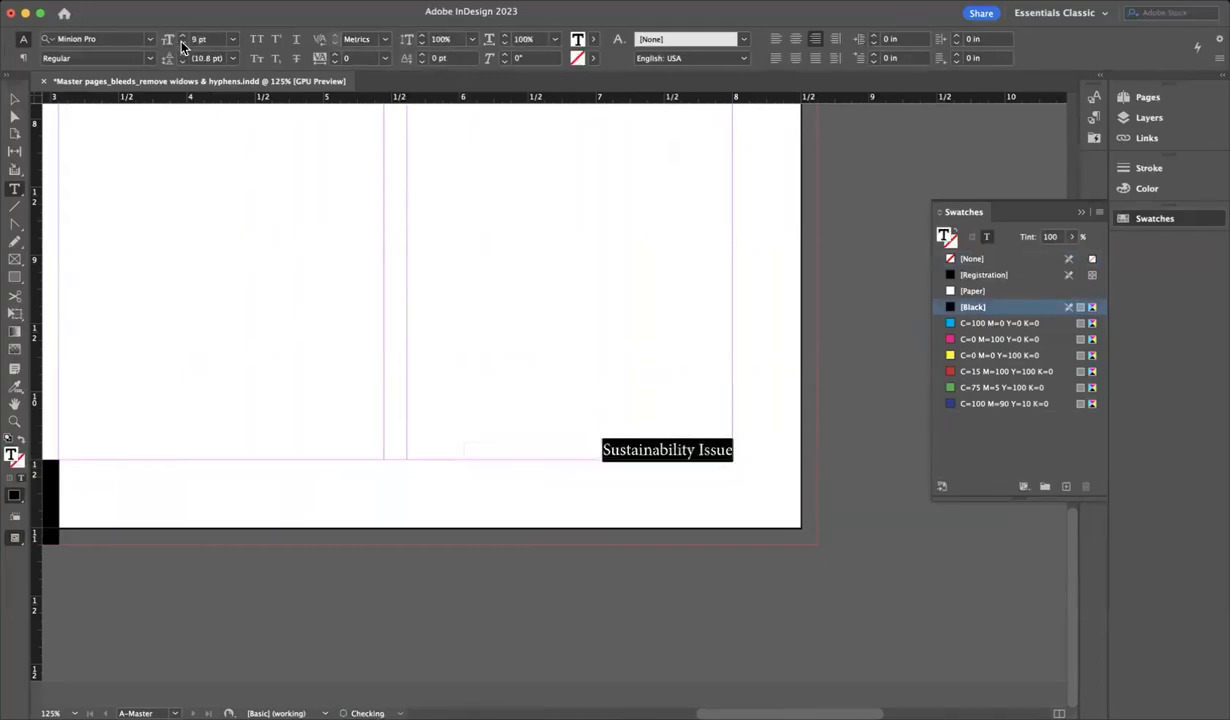
click(182, 43)
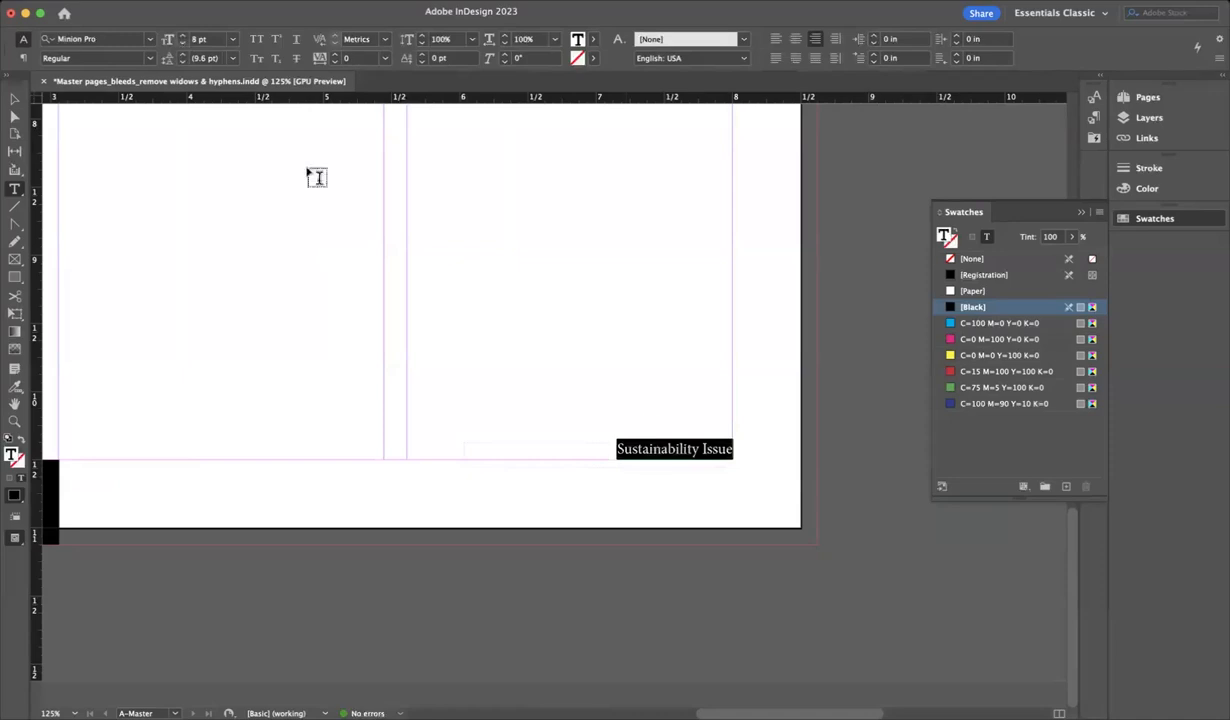
Increase the tracking of the whole "Sustainability Issue" line to 60
click(656, 449)
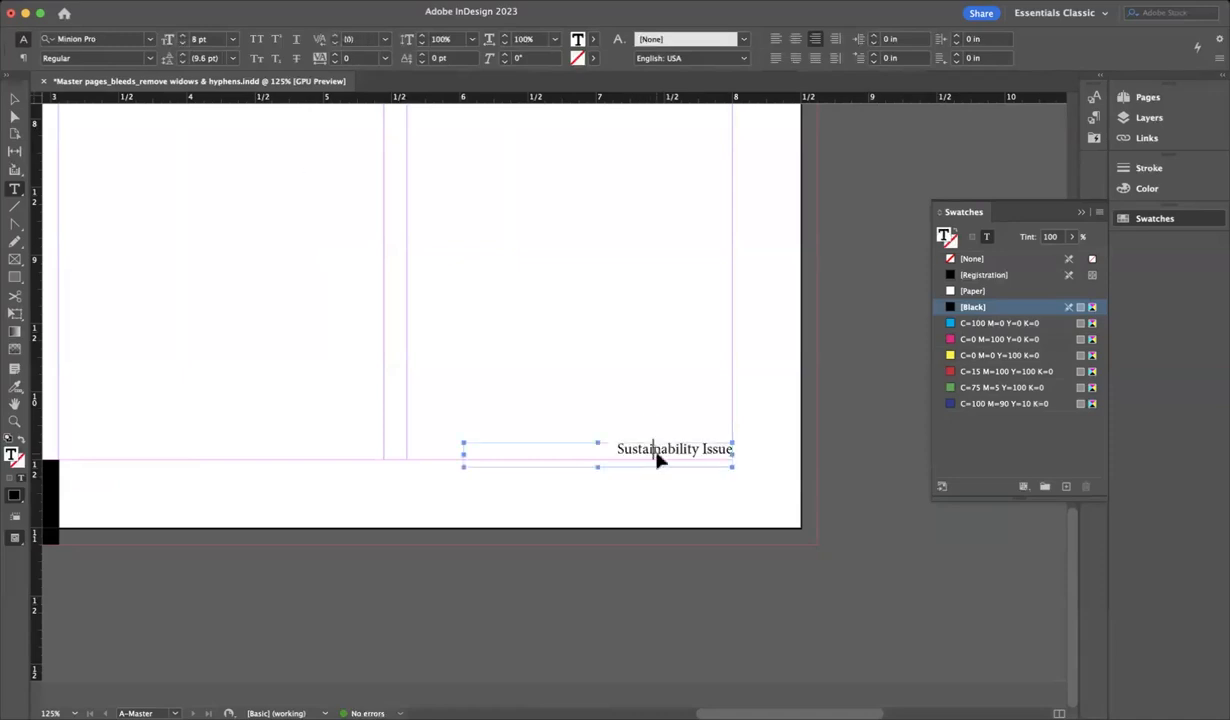
triple_click(658, 452)
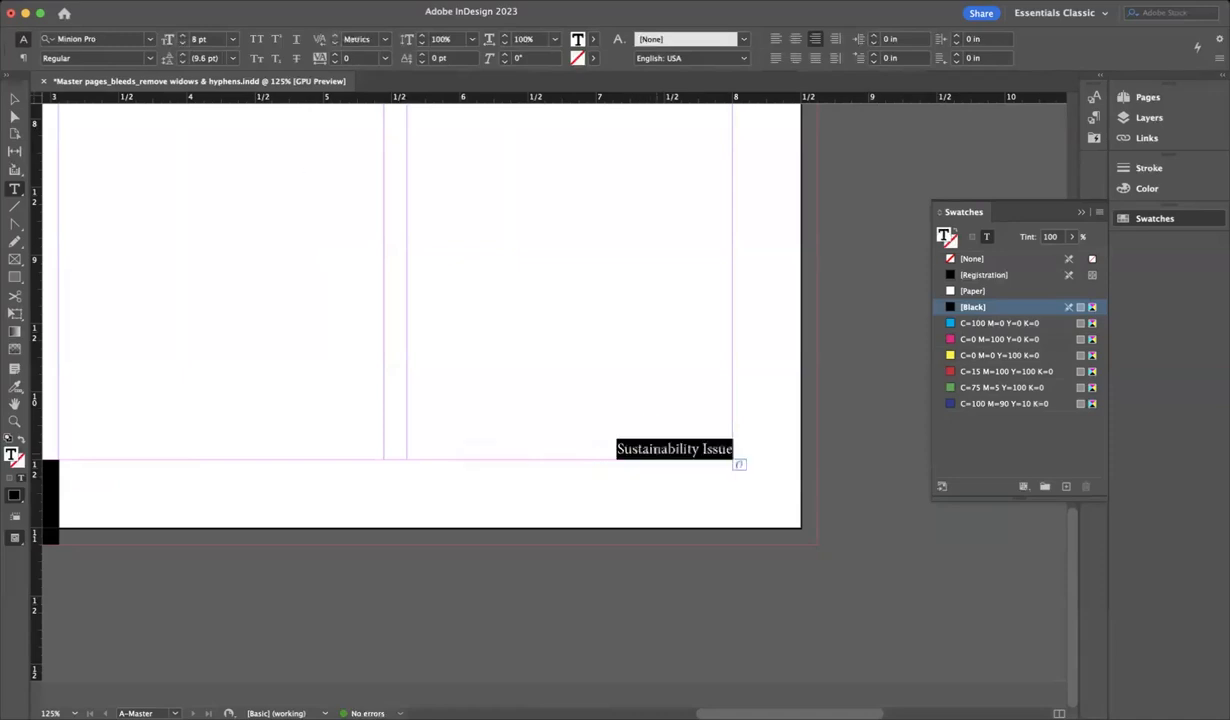
click(334, 54)
click(334, 54)
click(334, 54)
click(334, 54)
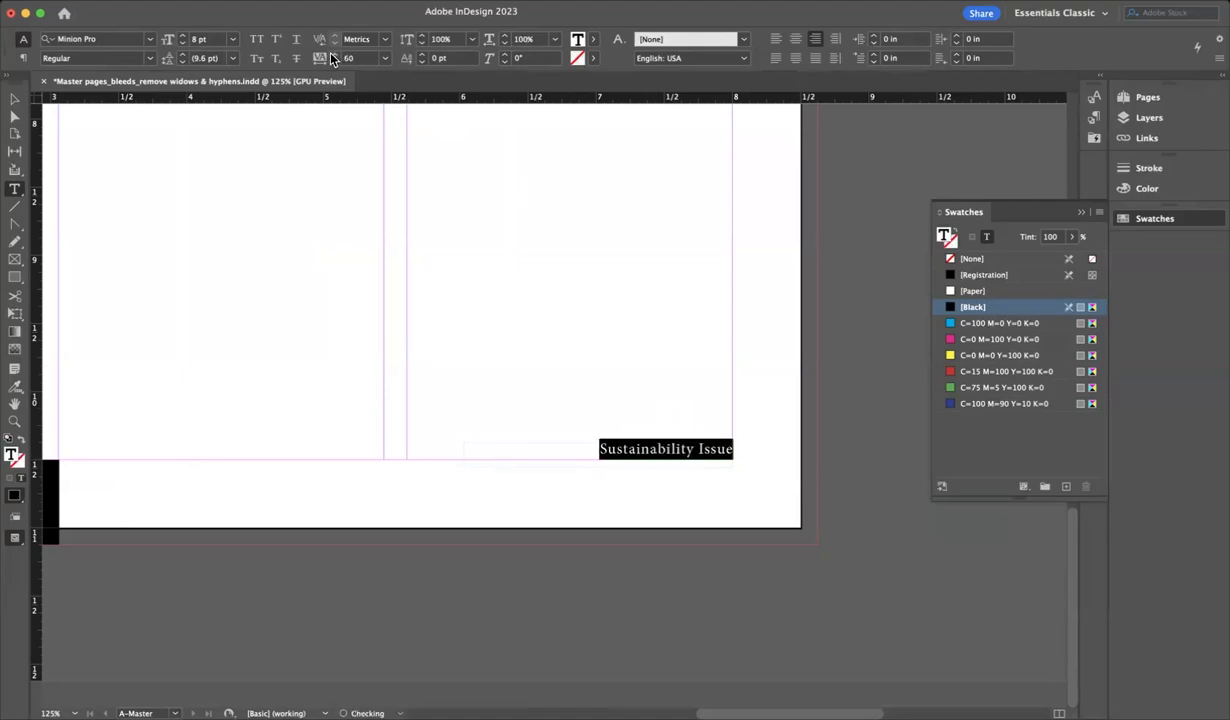
Move the footer text frame slightly lower, to a Y position of about 10.39 in, and deselect it
click(14, 99)
key(Down)
key(Down)
key(Down)
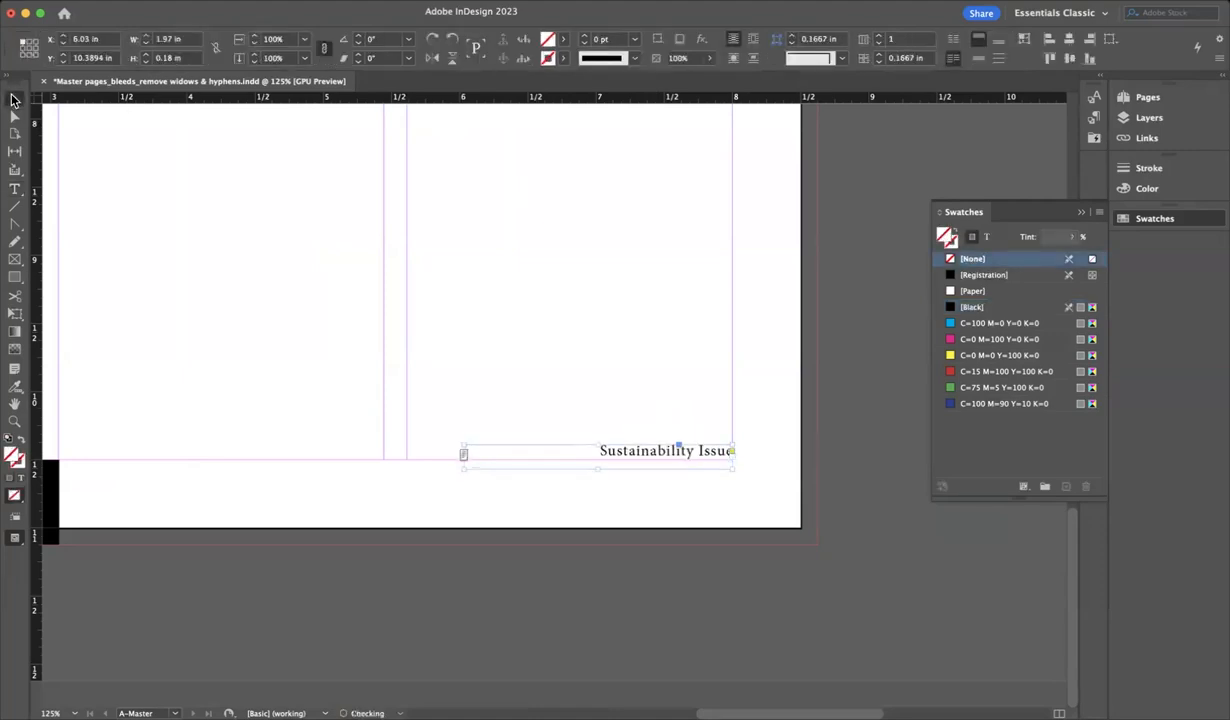
click(722, 247)
Open document page 1 and show it in Preview mode to check the page number and footer text
key(super+0)
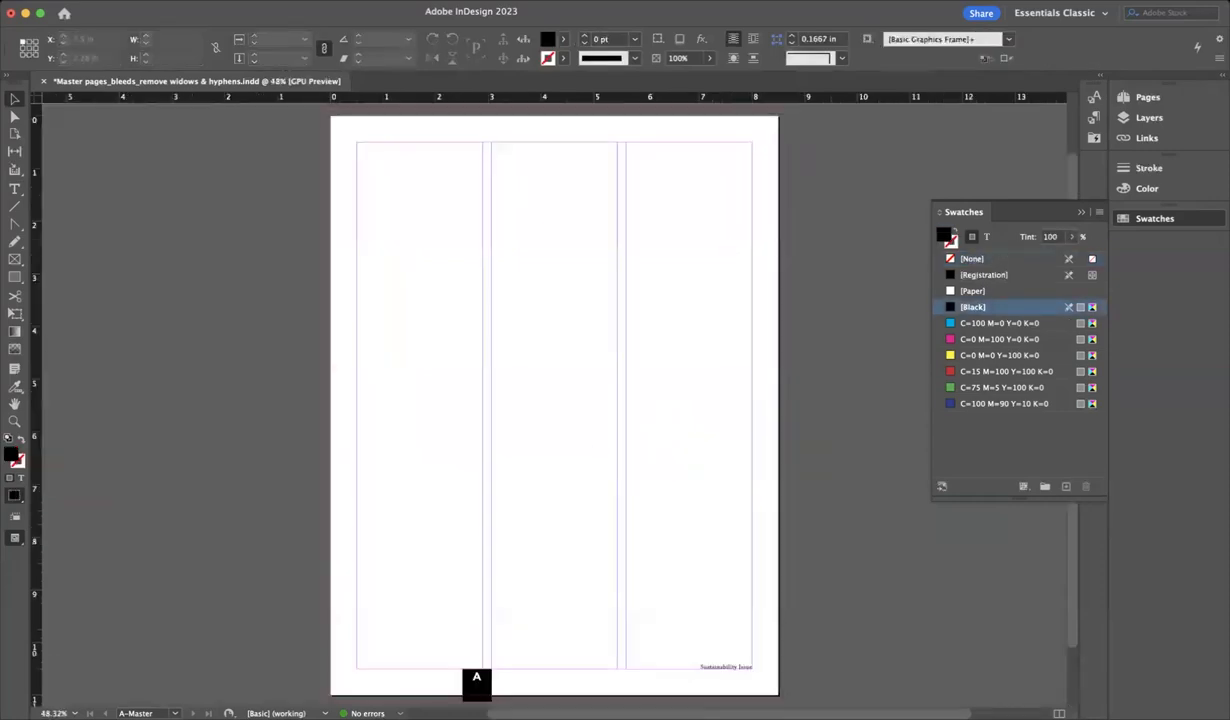
click(1177, 99)
double_click(953, 204)
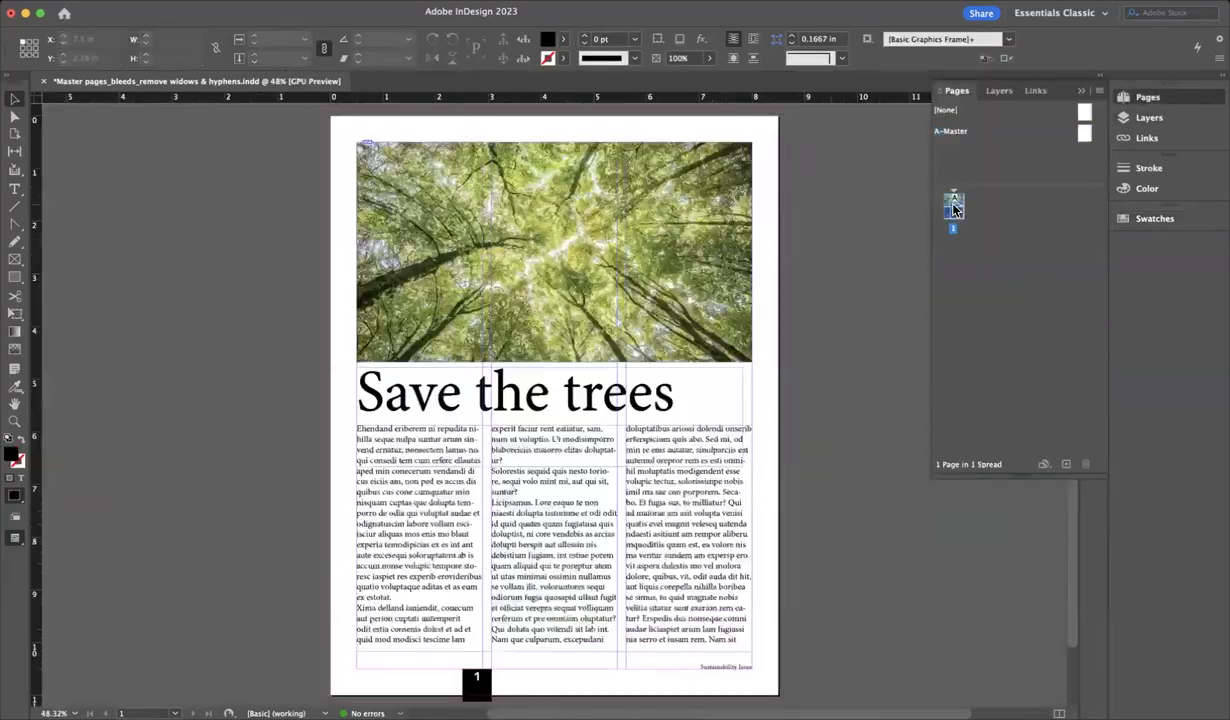
key(w)
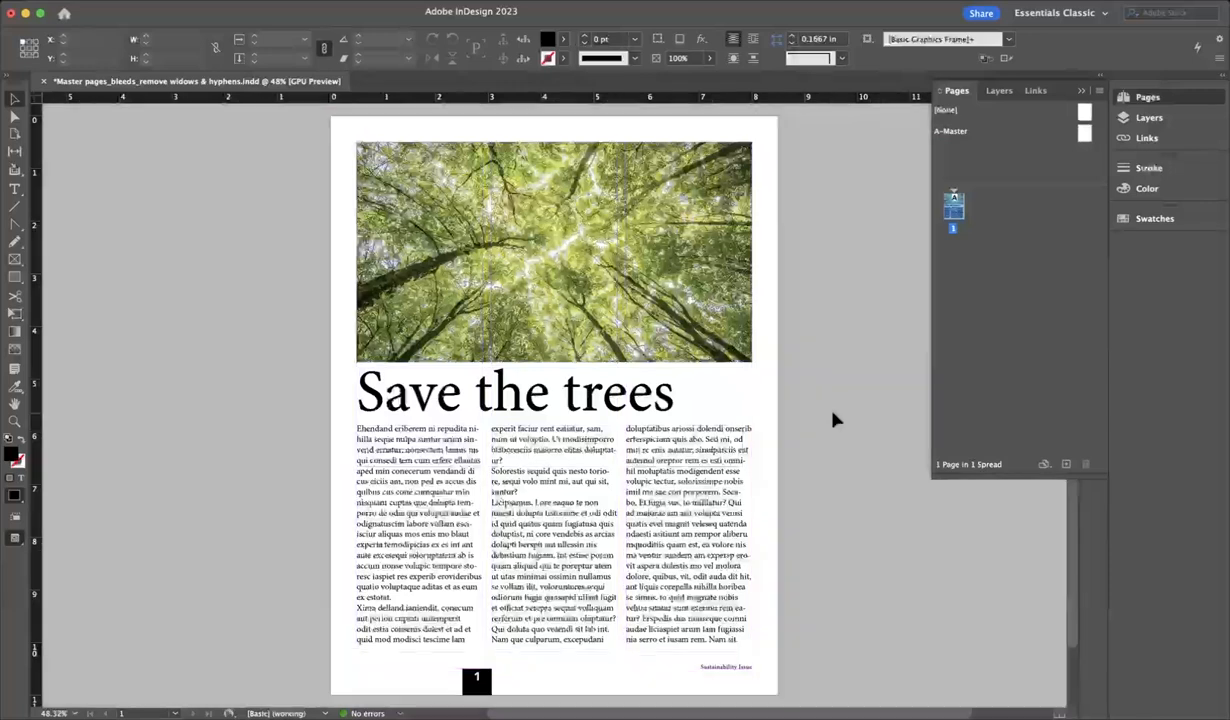
scroll(808, 462, down, 1)
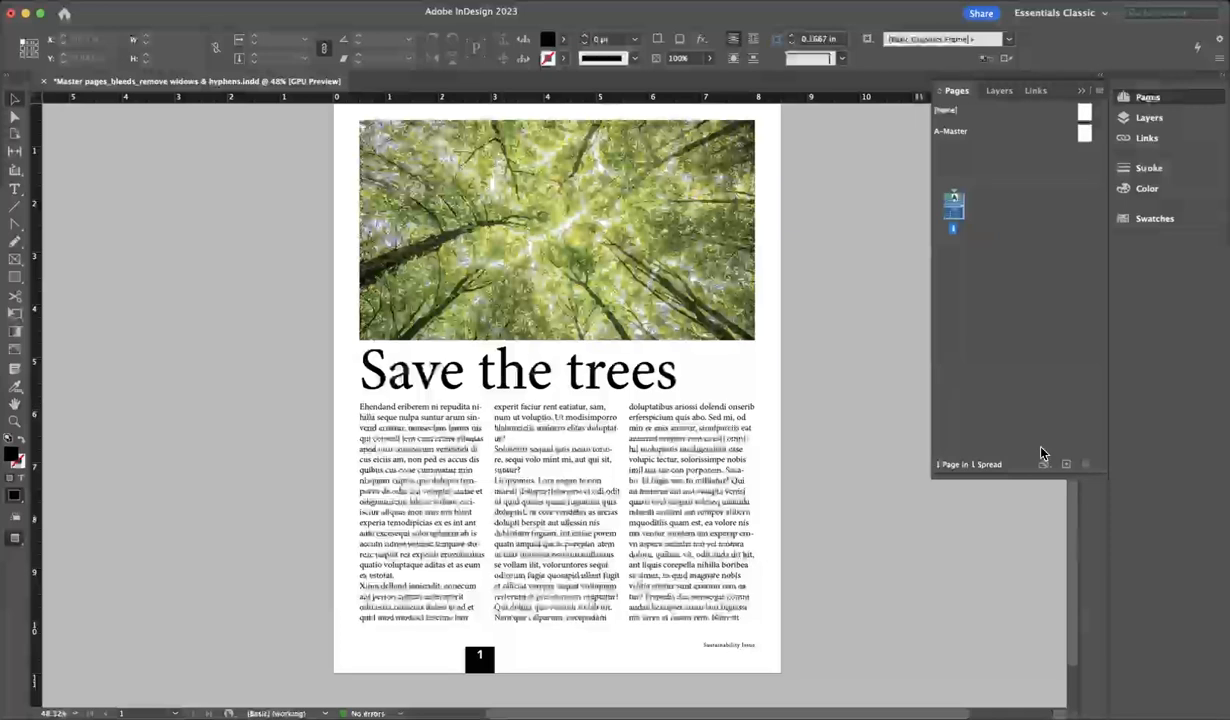
Add two new A-Master pages after page 1 of the document
click(1066, 465)
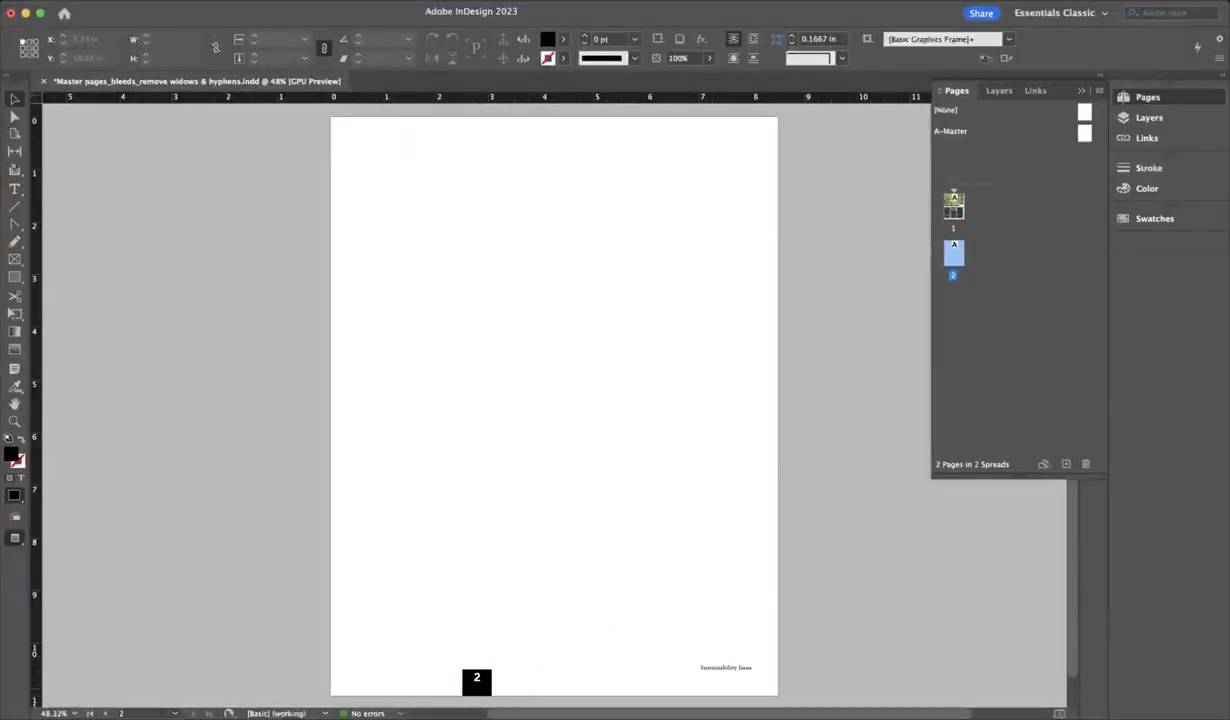
click(1066, 465)
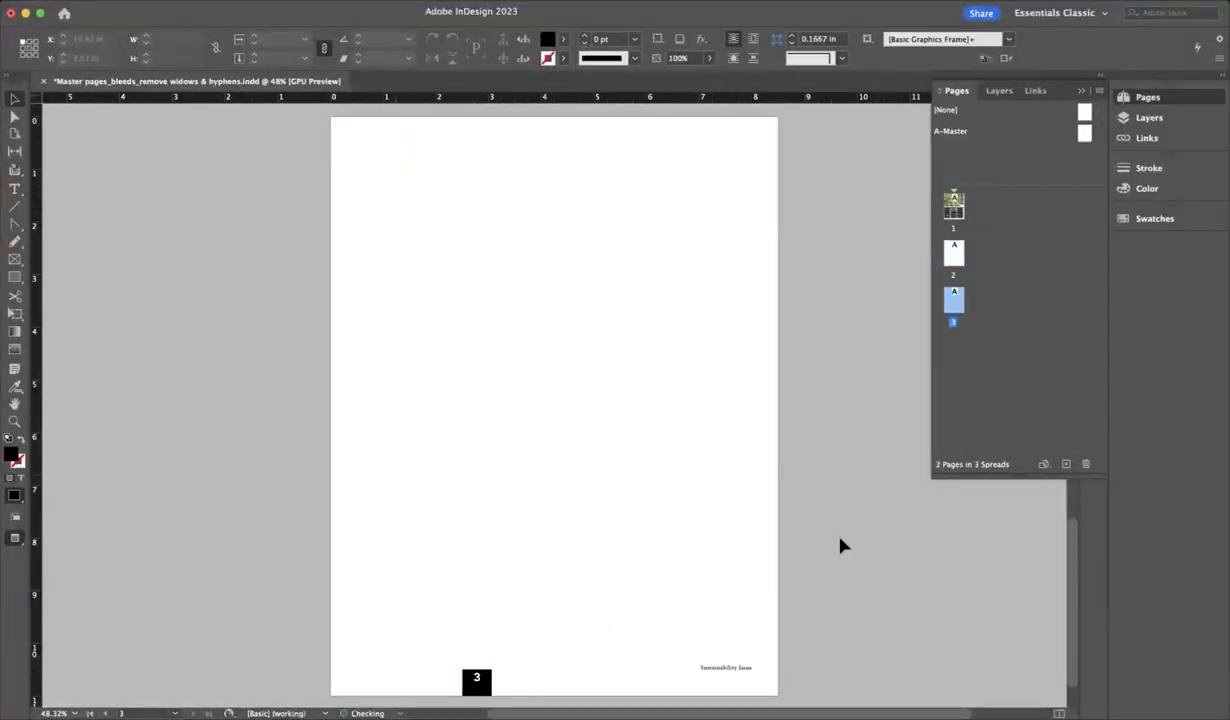